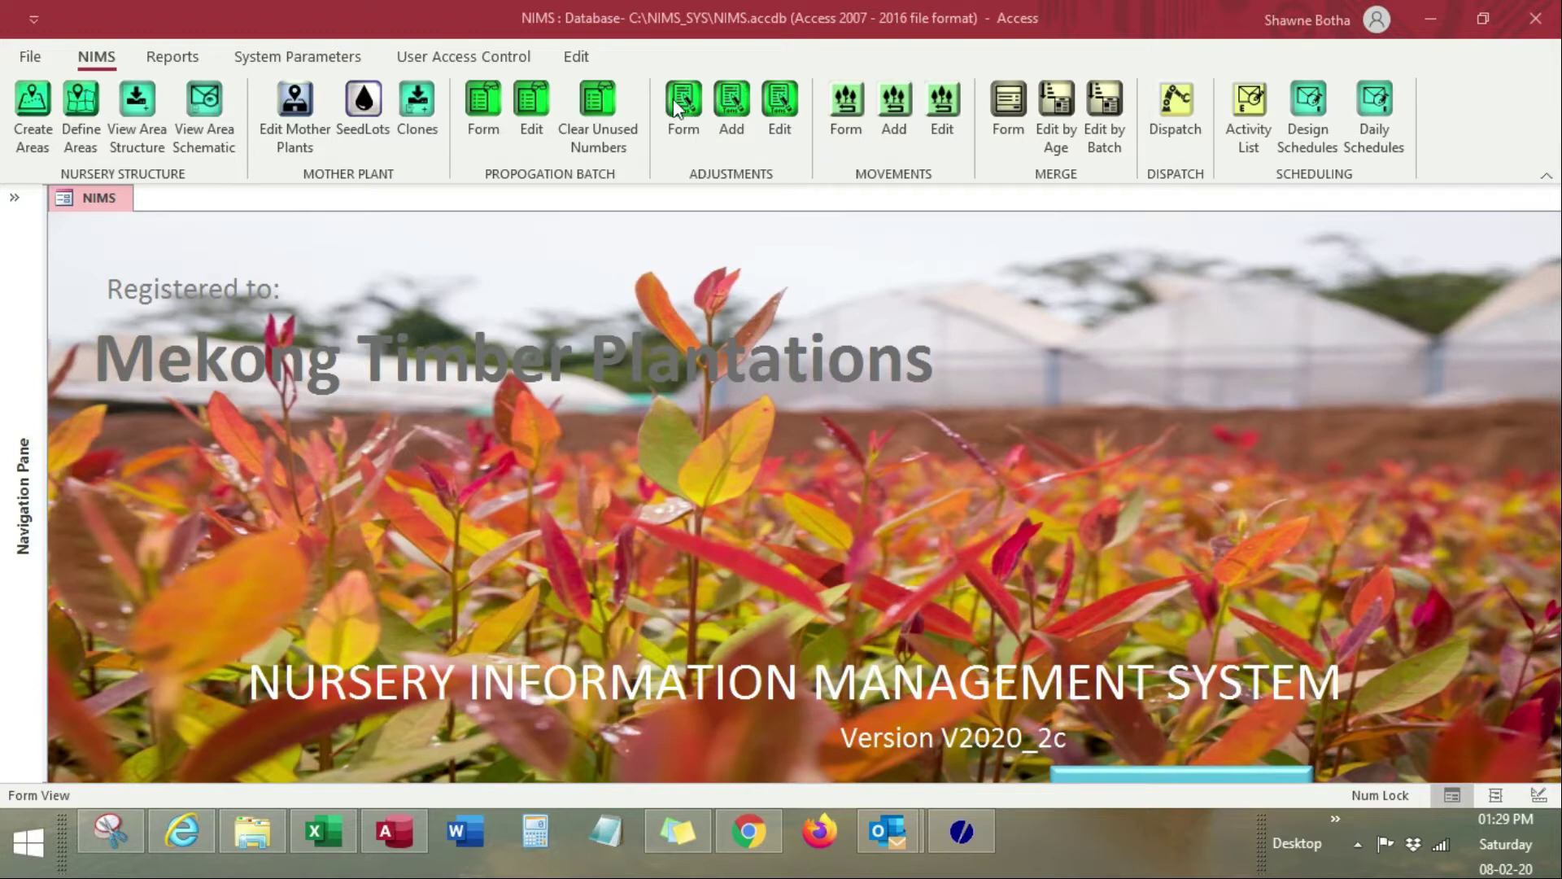
Open the activity list and add a new activity at sort order 1, accepting its insertion at that position
click(1246, 106)
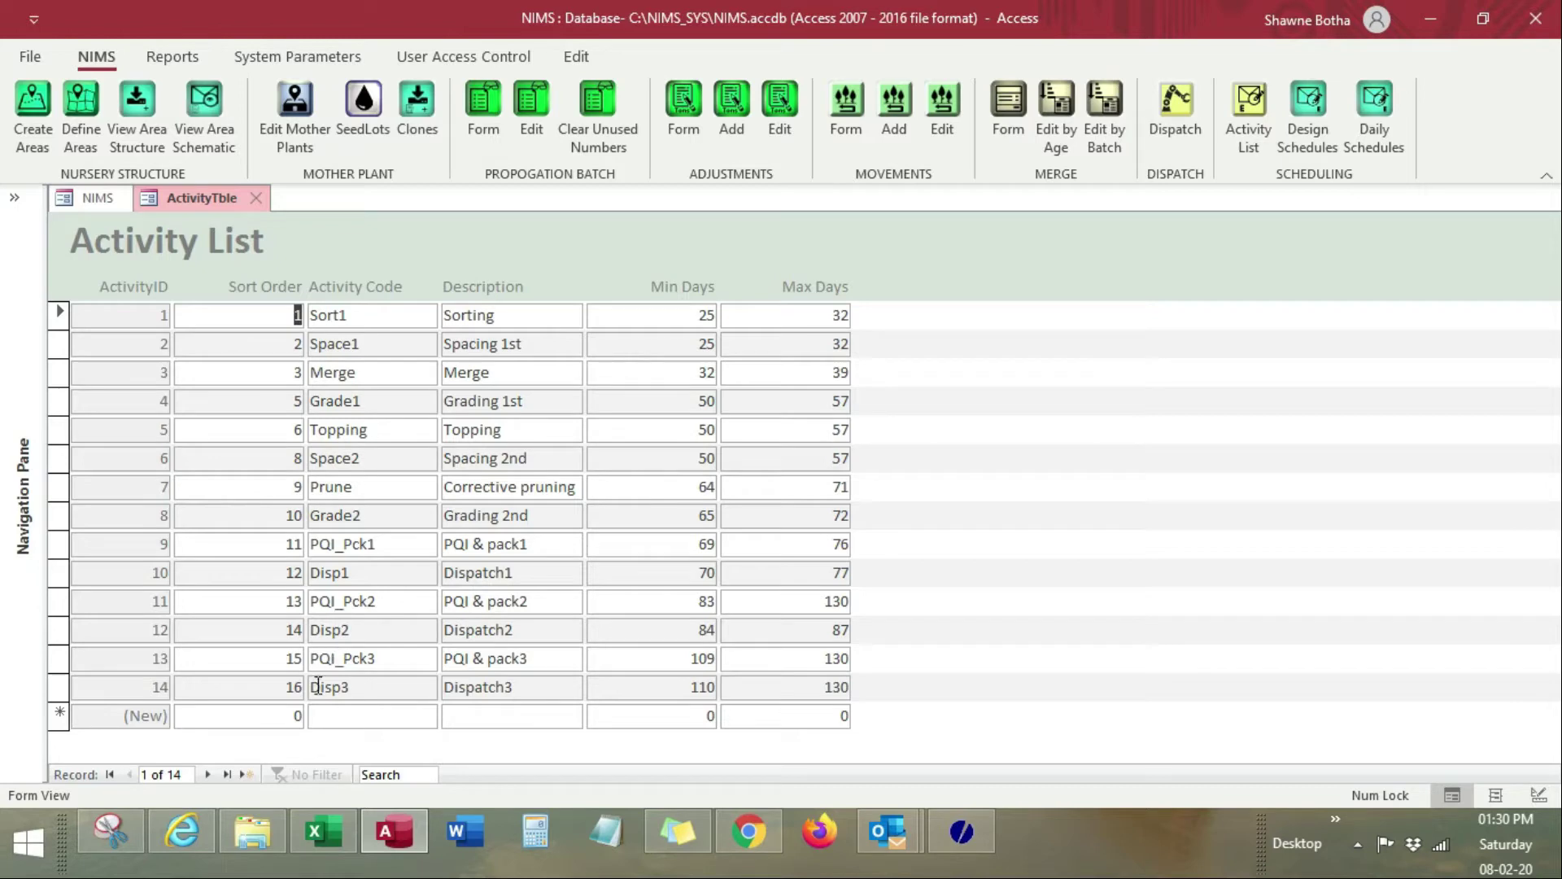
click(287, 717)
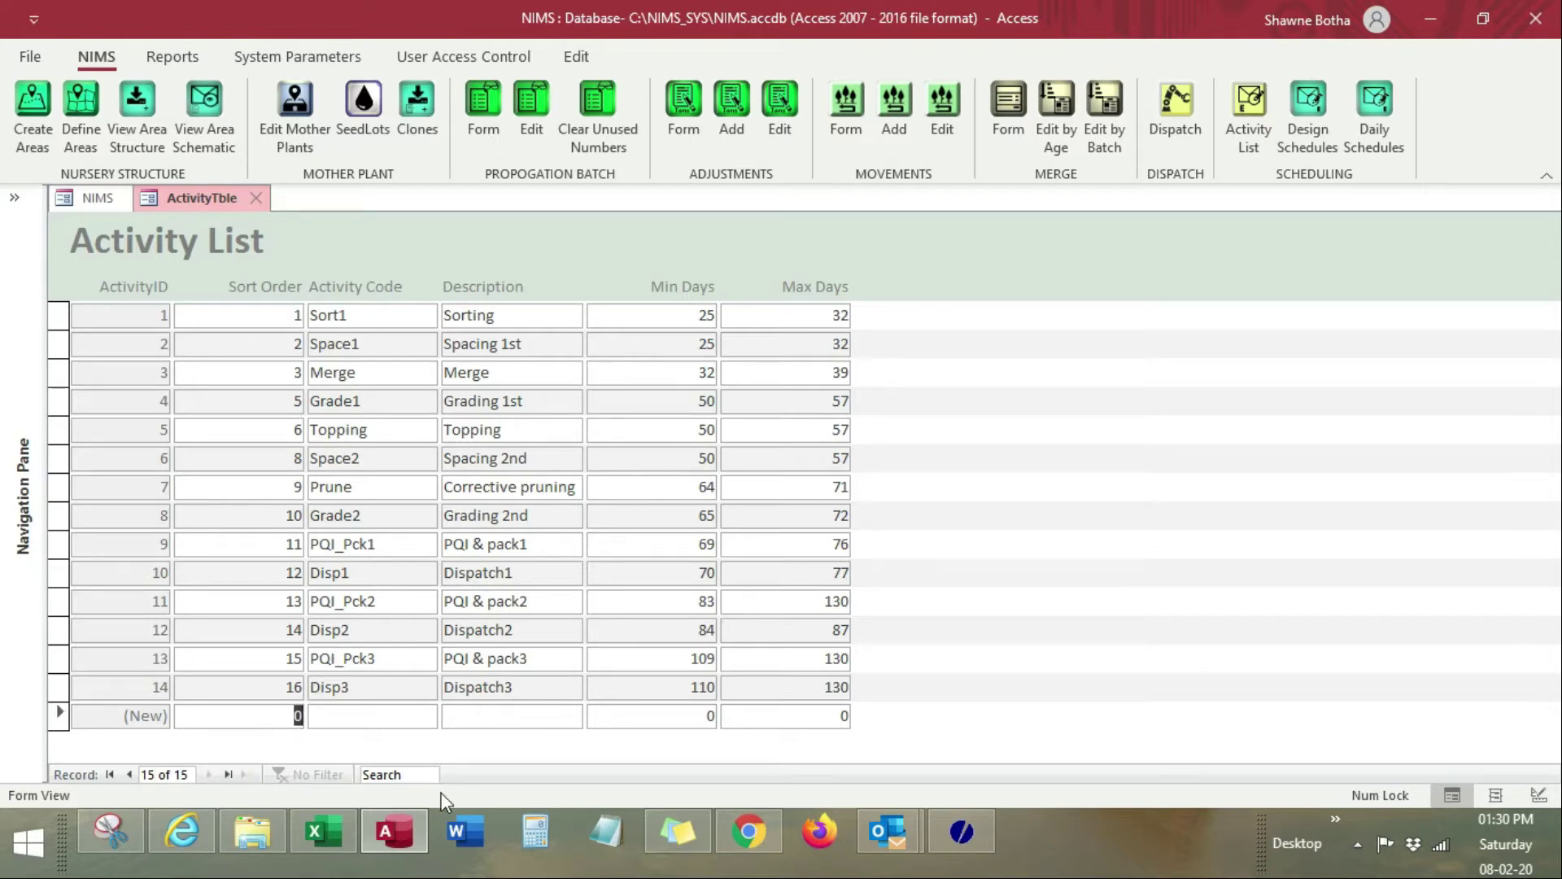
text(1)
key(Tab)
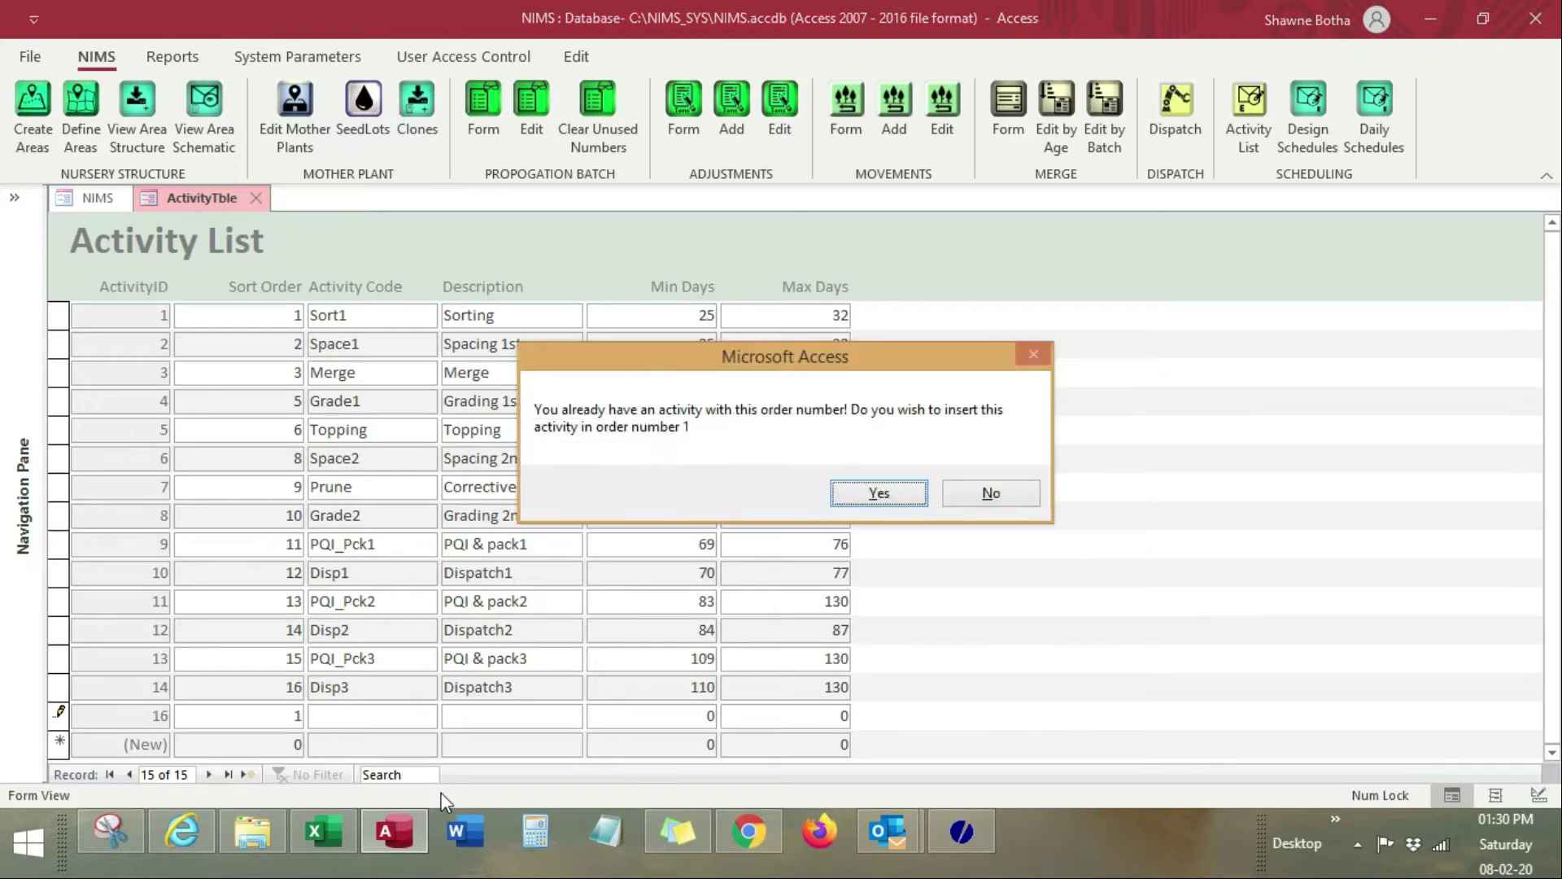
click(872, 493)
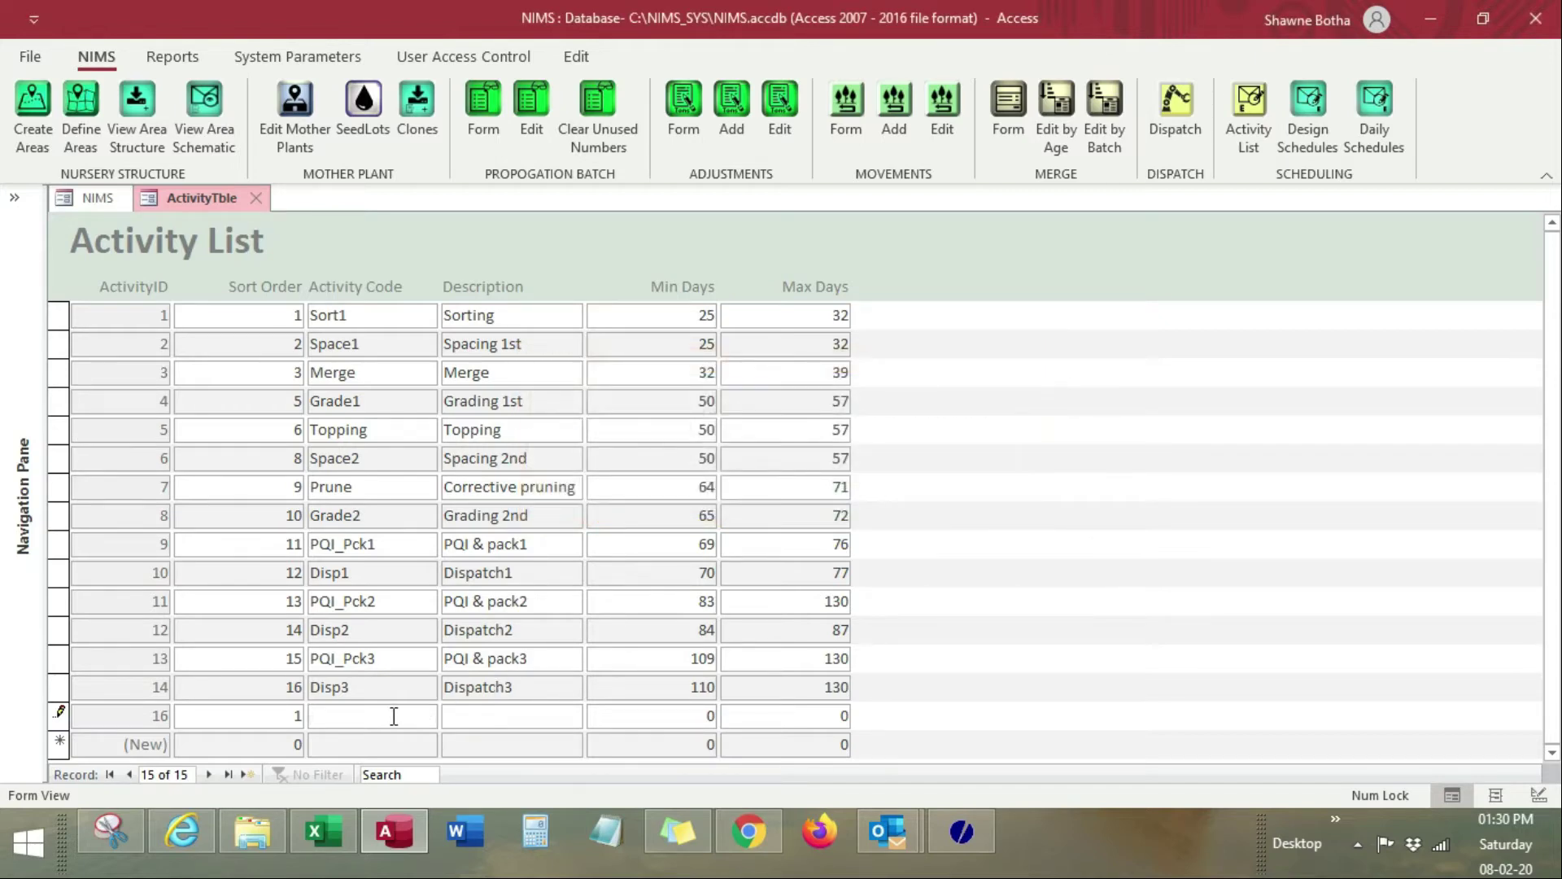
Give the new activity the code RG_Move and the description "Move from RG"
text(Move from RG)
key(Tab)
key(shift+Tab)
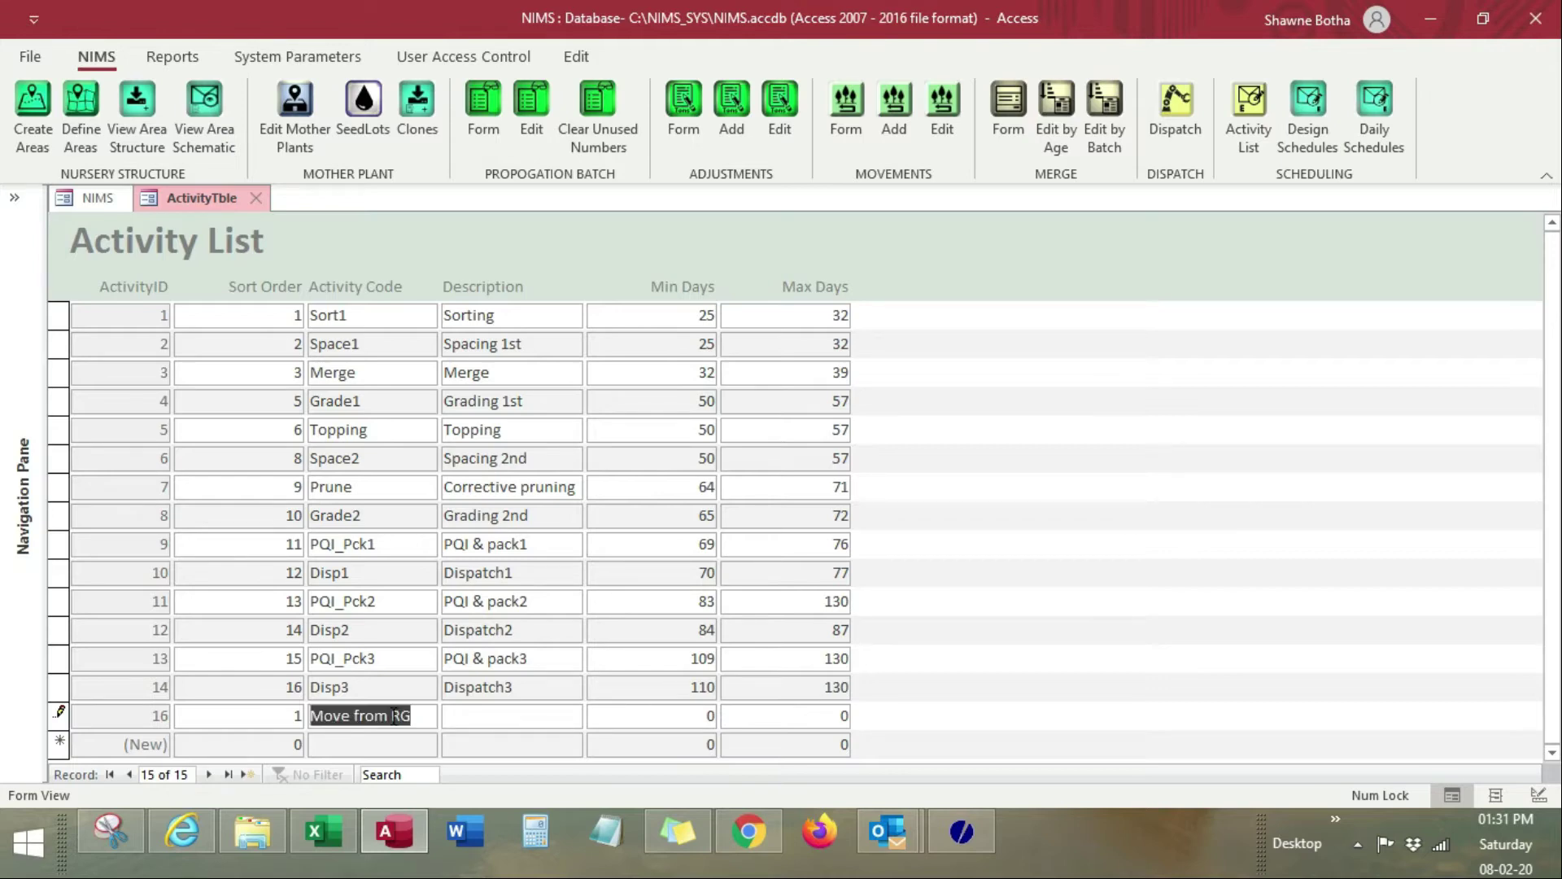
text(RG_M)
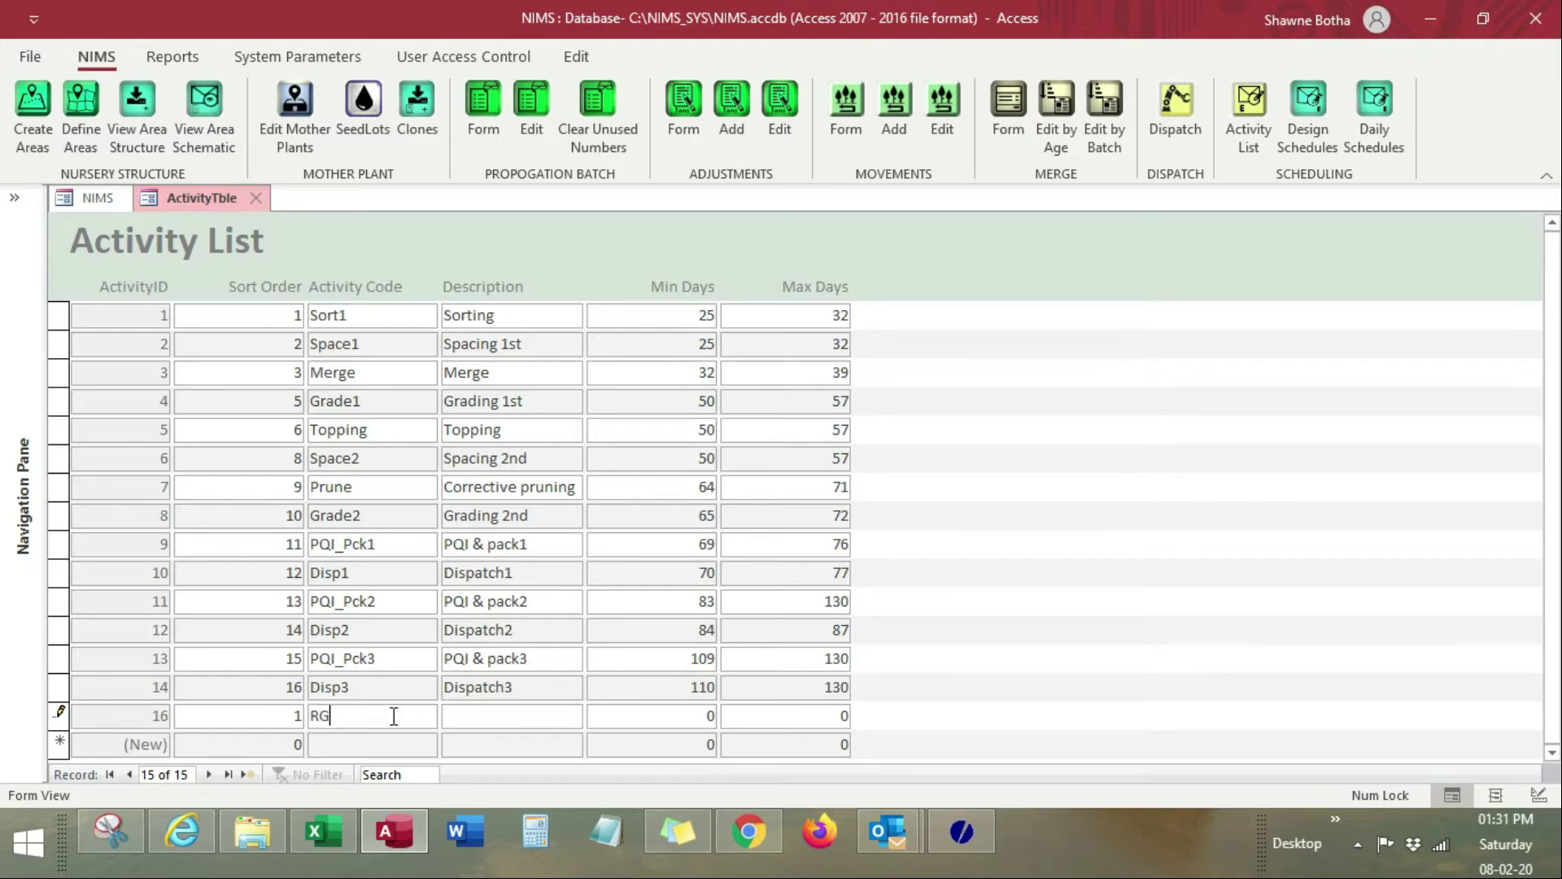
text(ove)
key(Tab)
text(Move from RG)
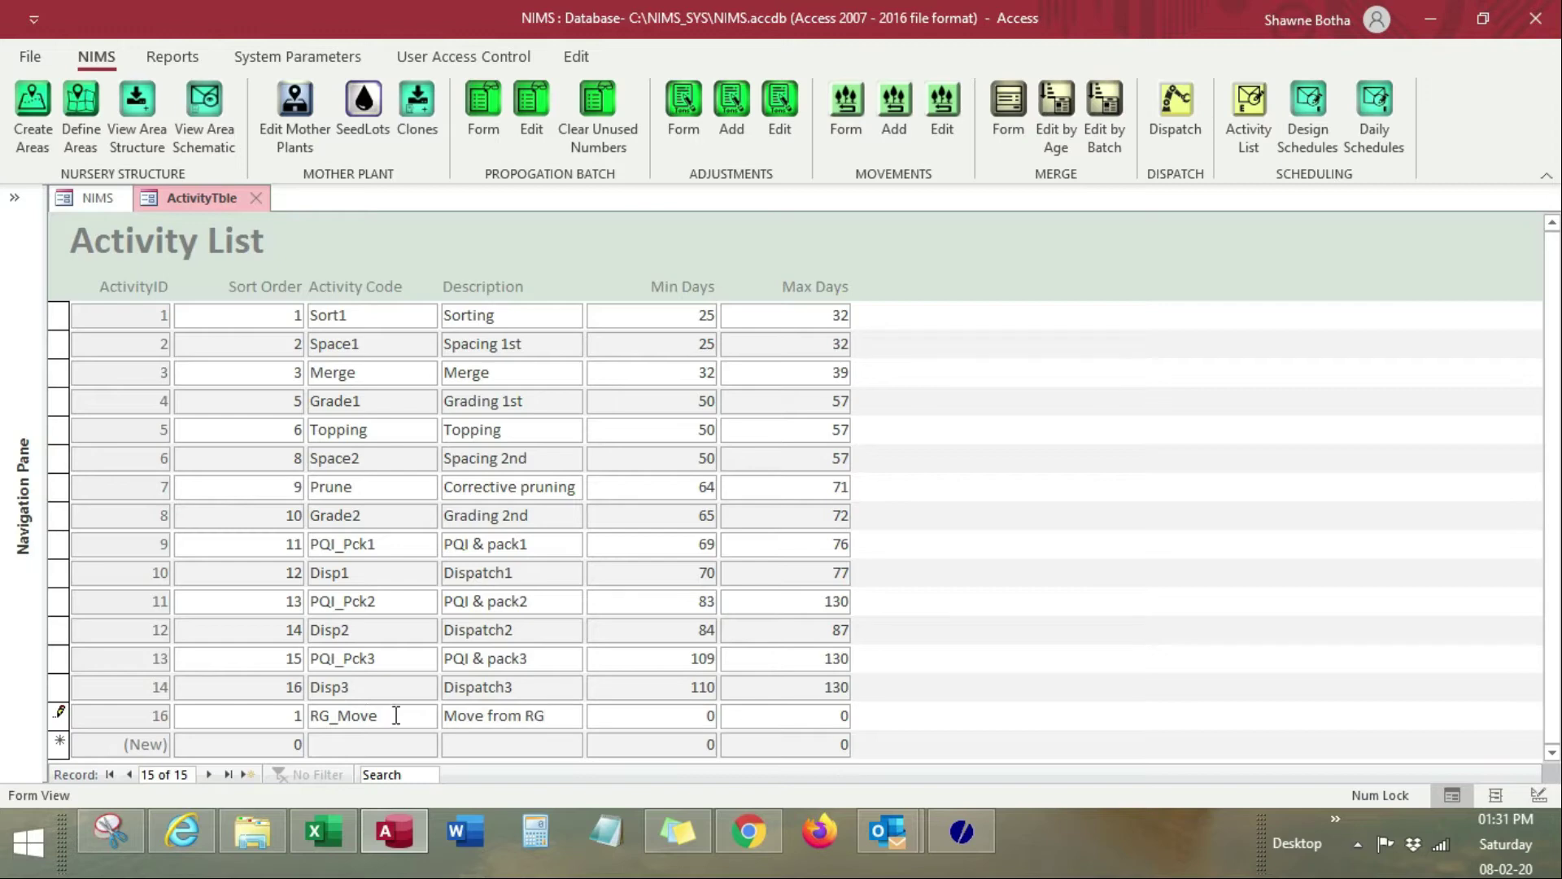
Set both the minimum and maximum days of the Move from RG activity to 21
double_click(709, 716)
text(21)
key(Tab)
text(21)
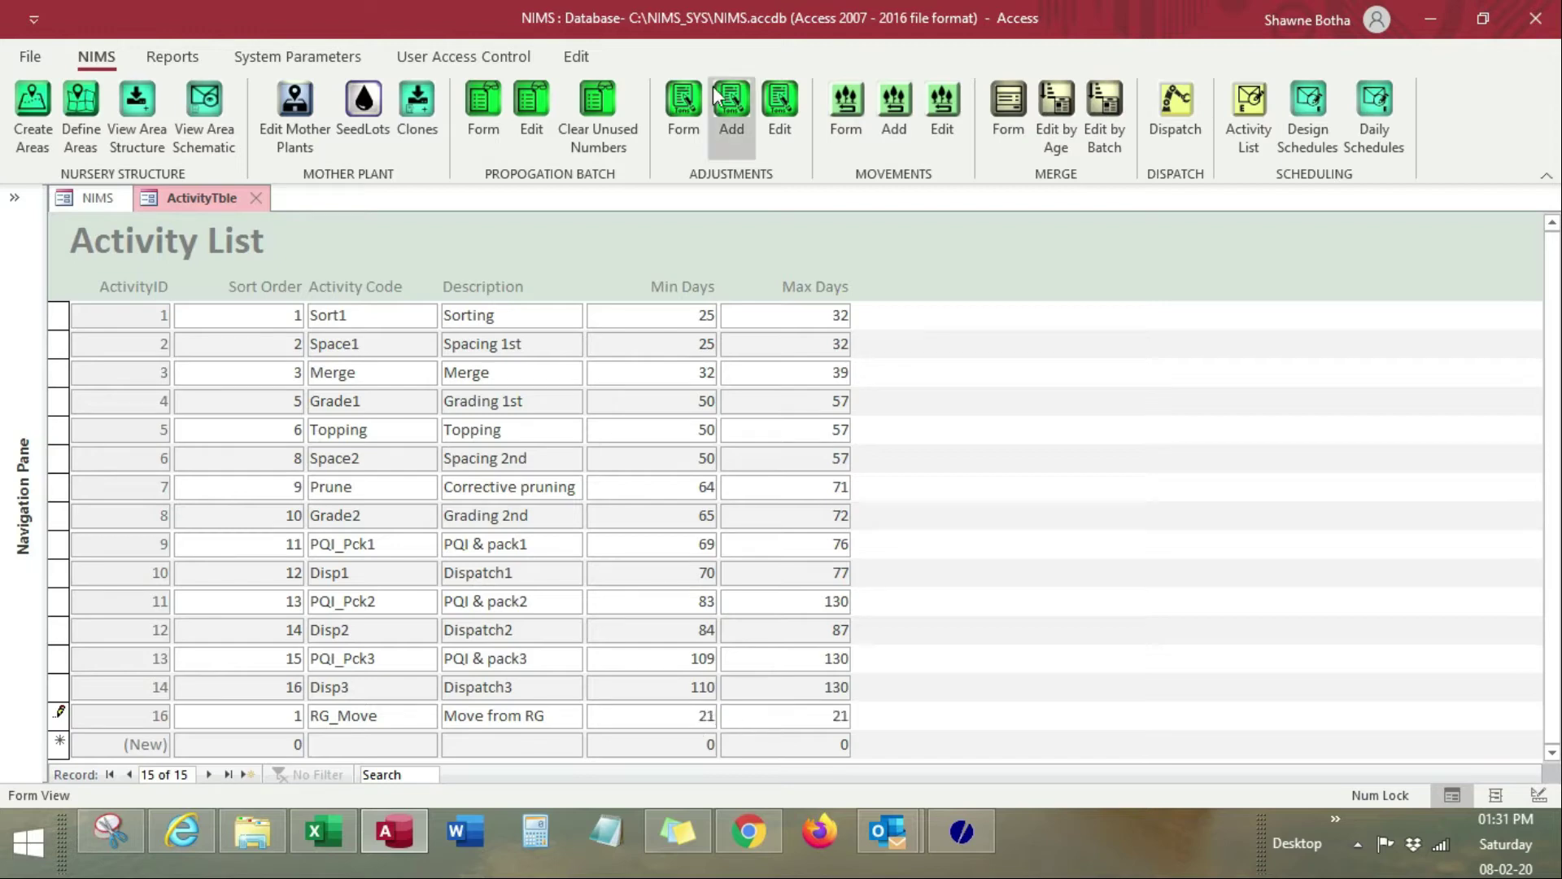
Check the area days for clones HB20946-2(249) and CP10-1 in the clone register, closing it when done
click(416, 109)
click(540, 240)
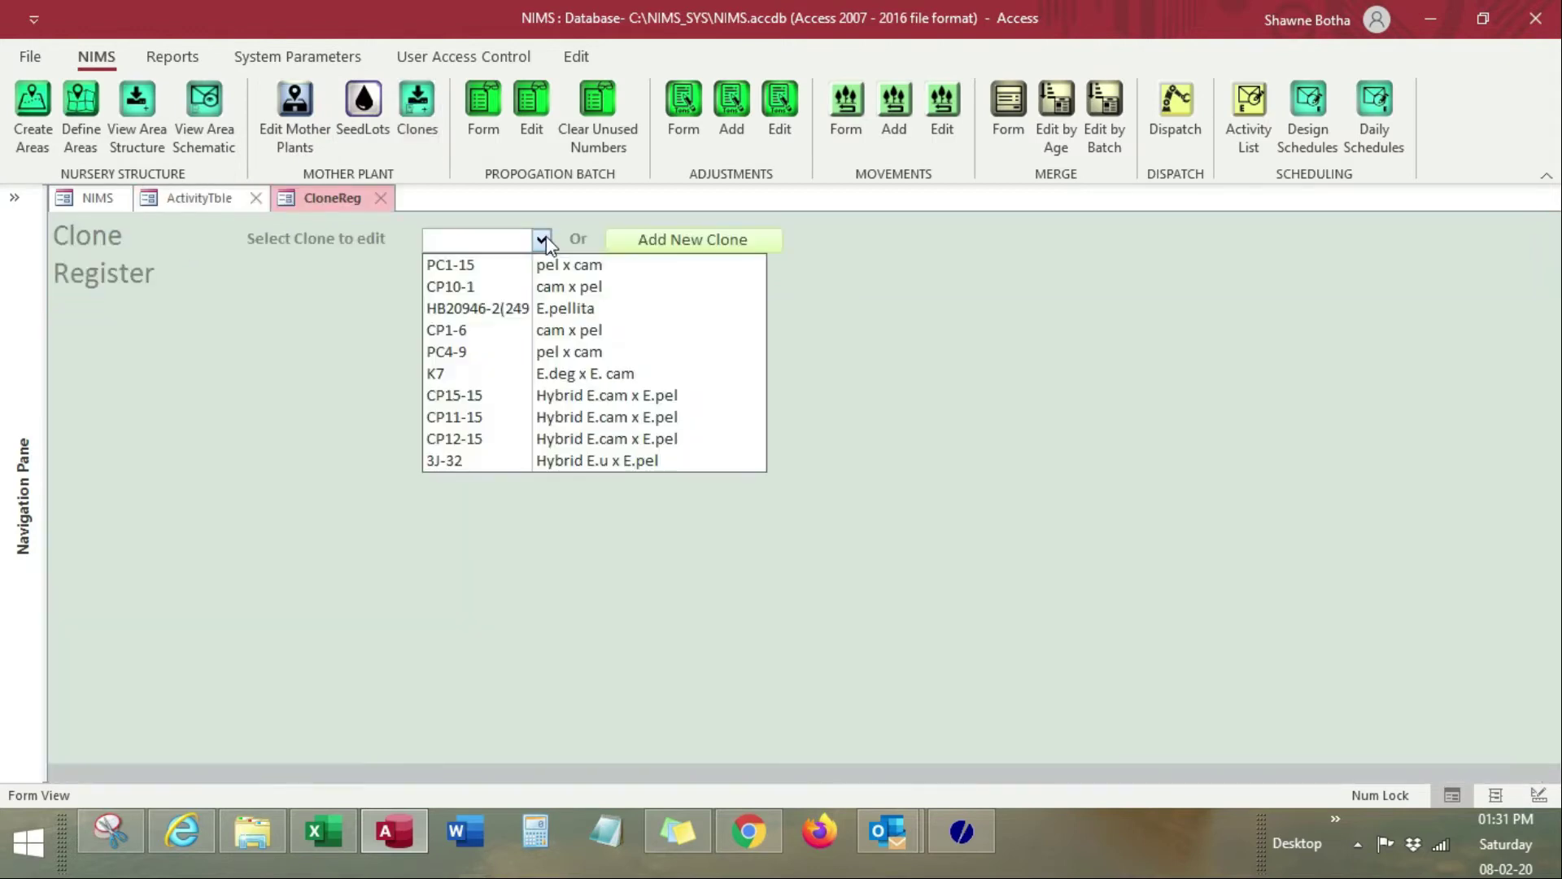
click(521, 307)
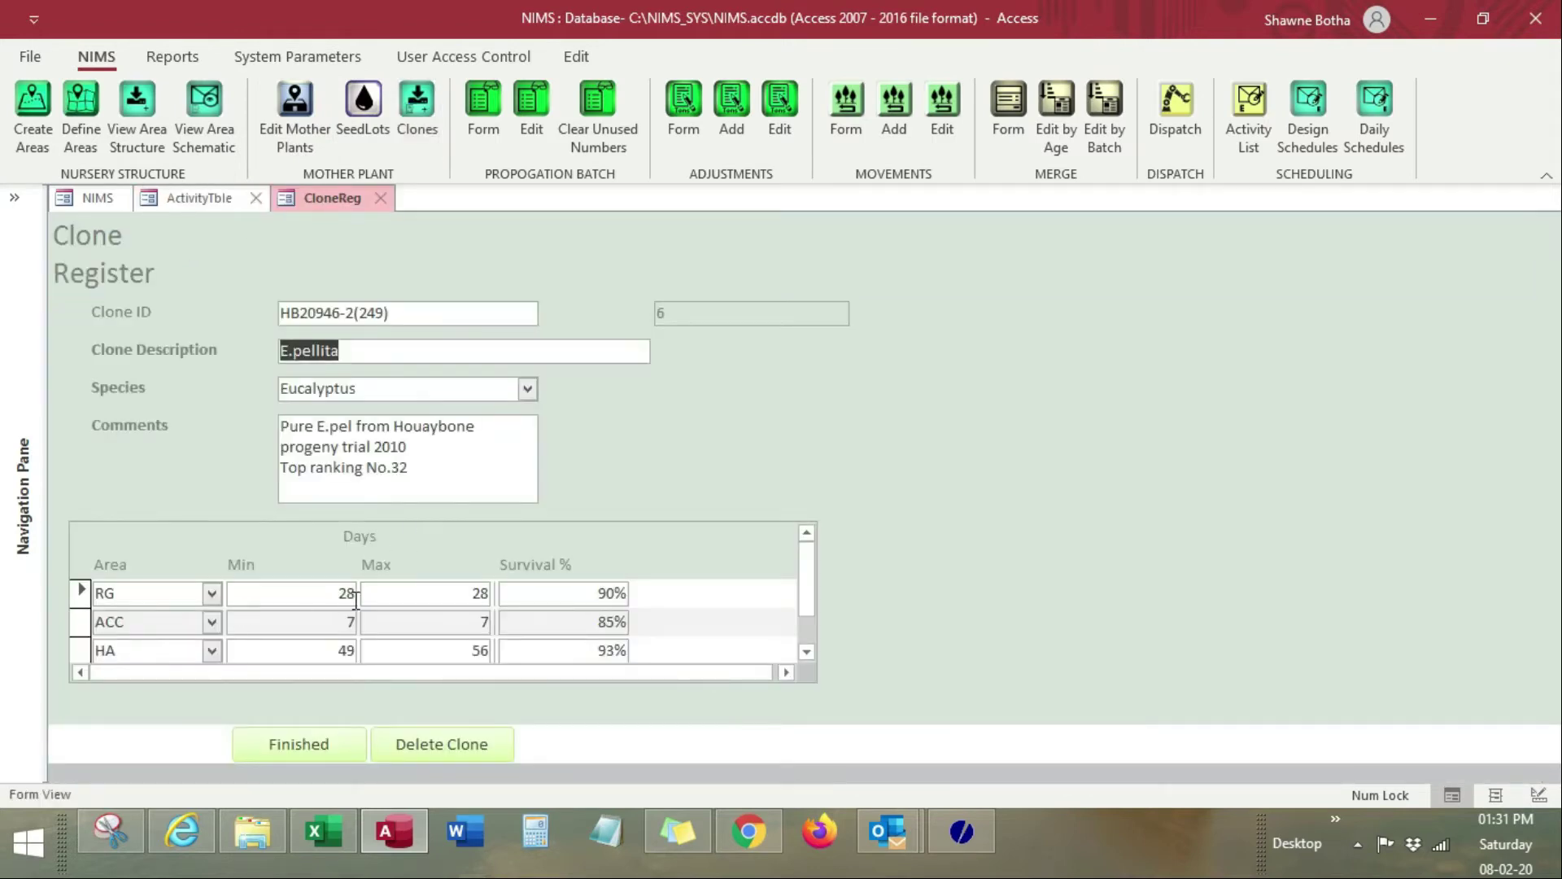
click(338, 742)
click(540, 240)
click(509, 287)
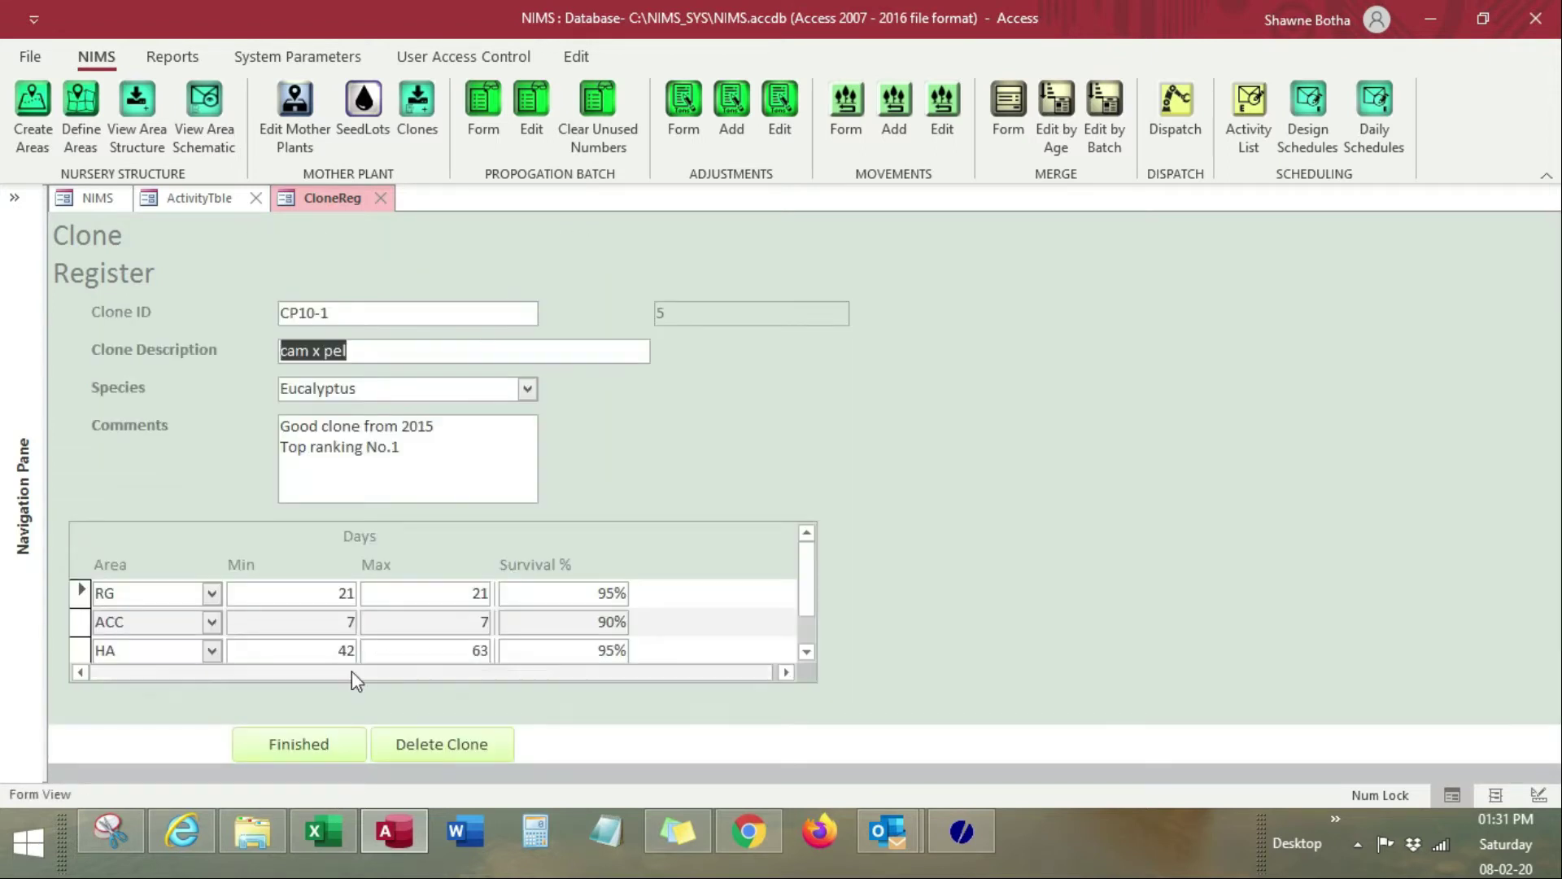
click(383, 198)
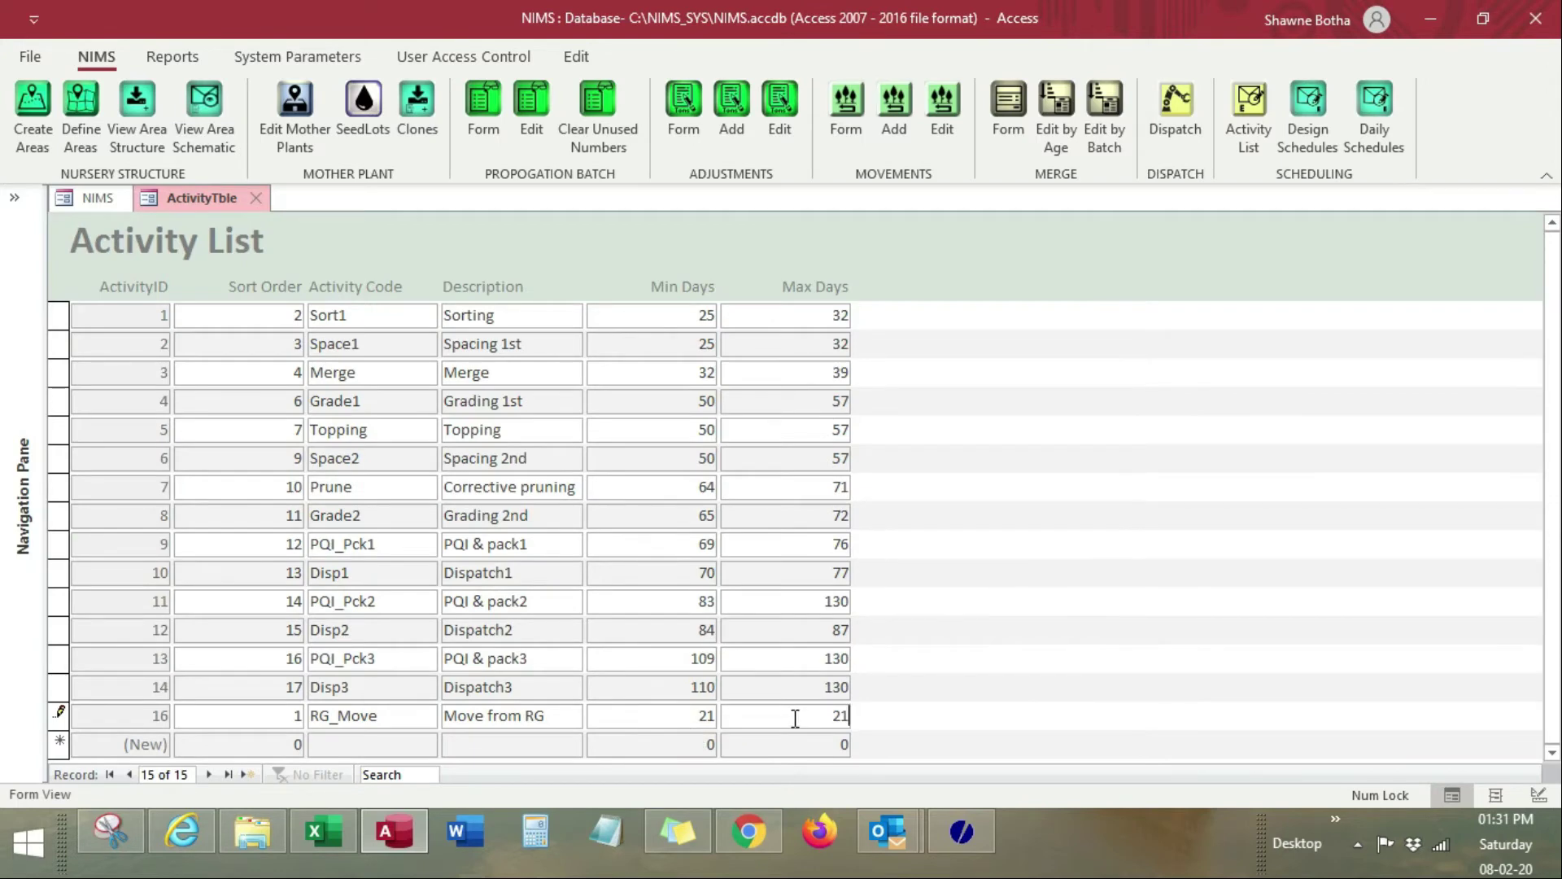
Set the Move from RG activity's maximum days to 28 and sort the activity list by sort order, smallest to largest
drag(799, 718, 864, 736)
text(2)
click(707, 435)
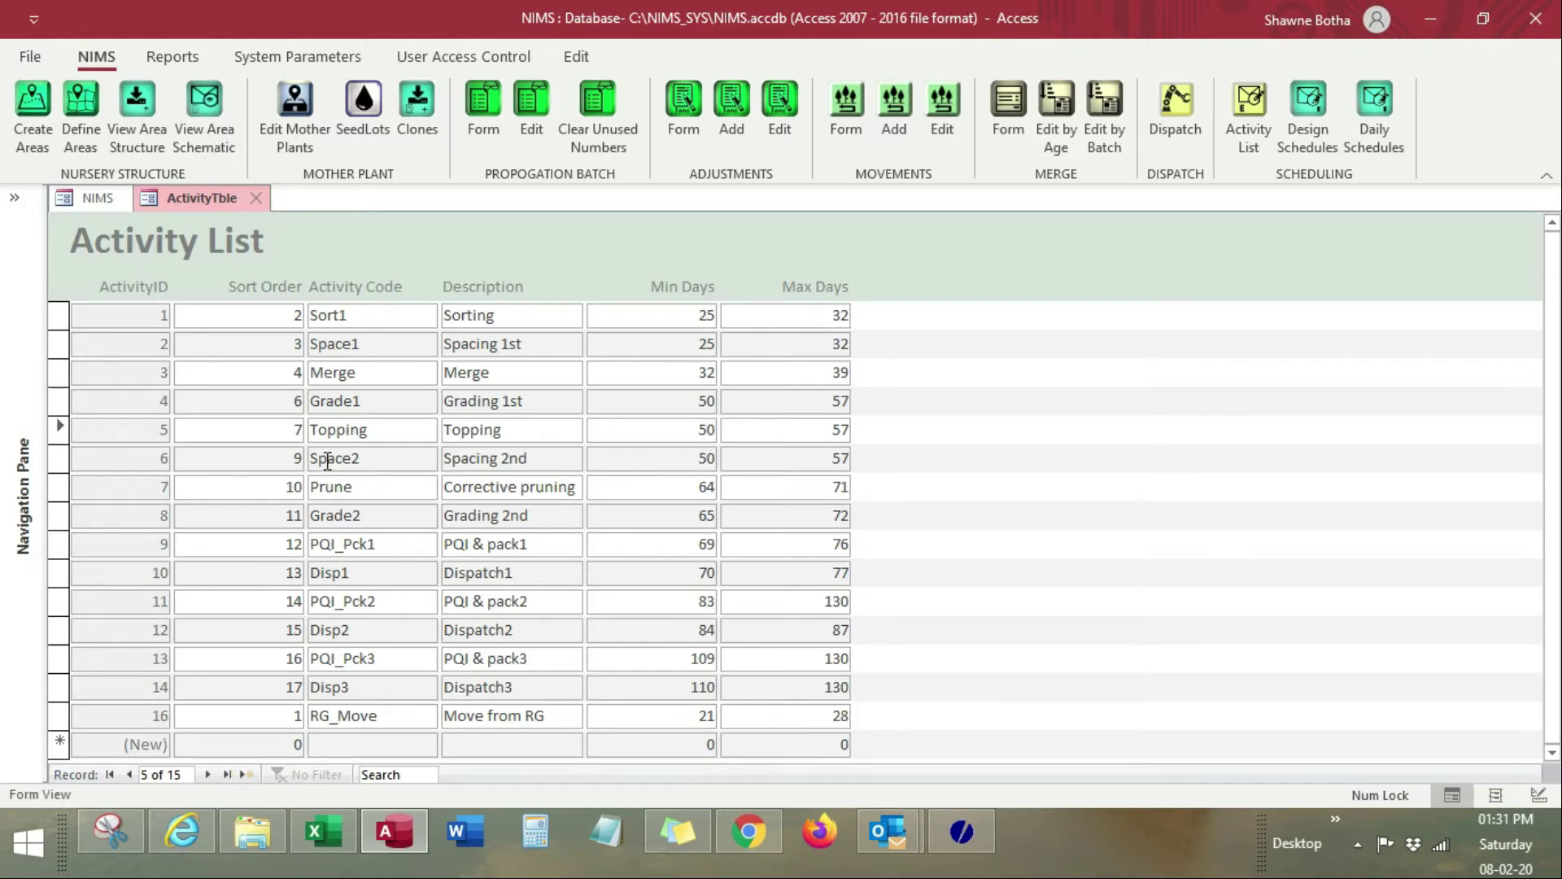
right_click(274, 396)
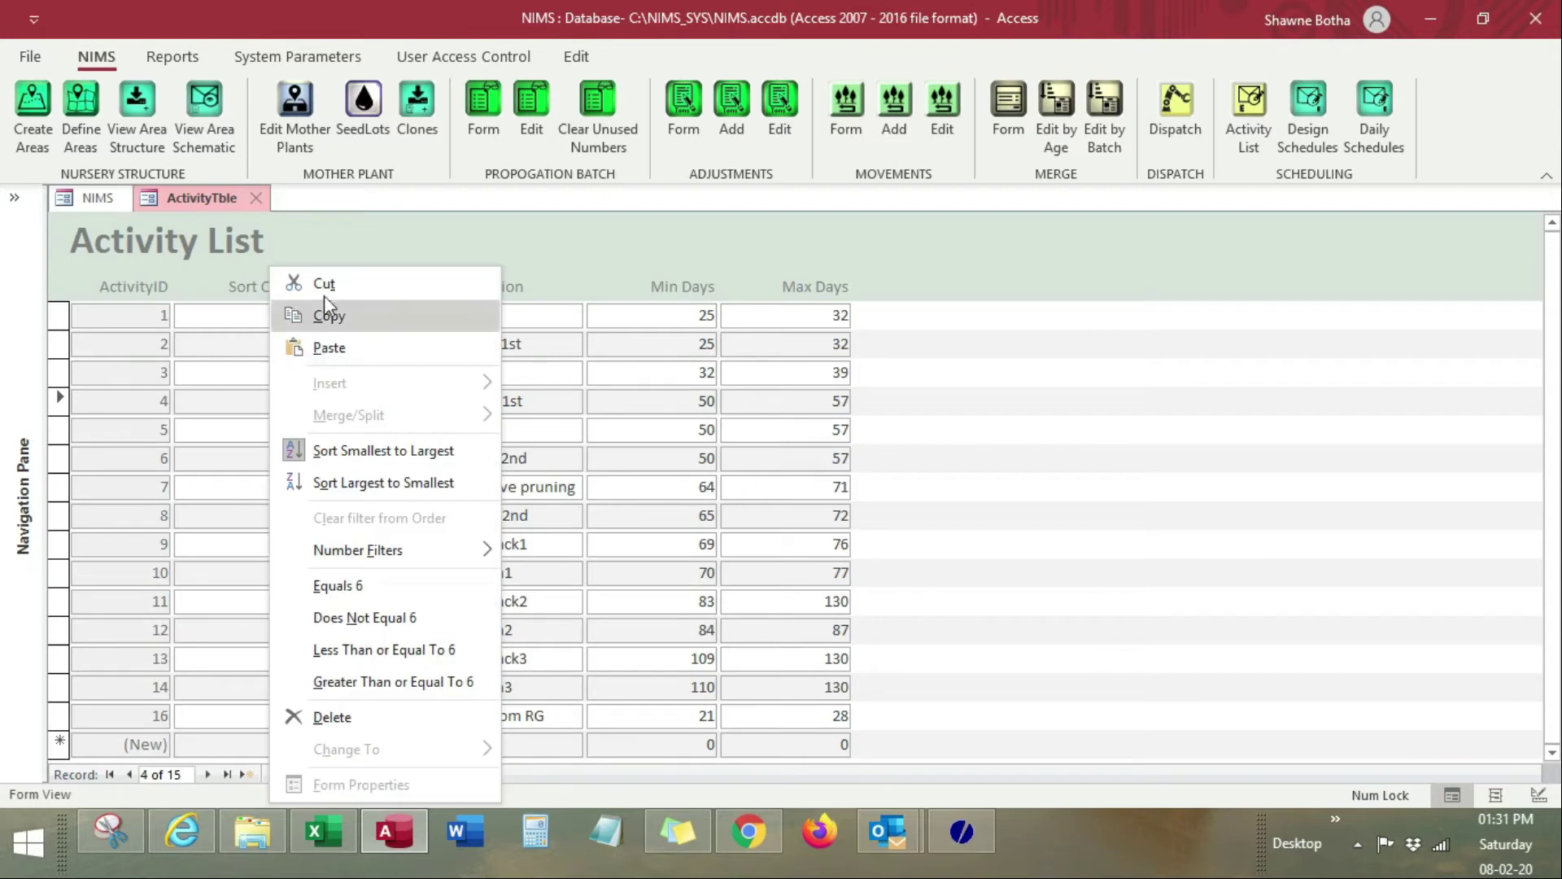
click(358, 451)
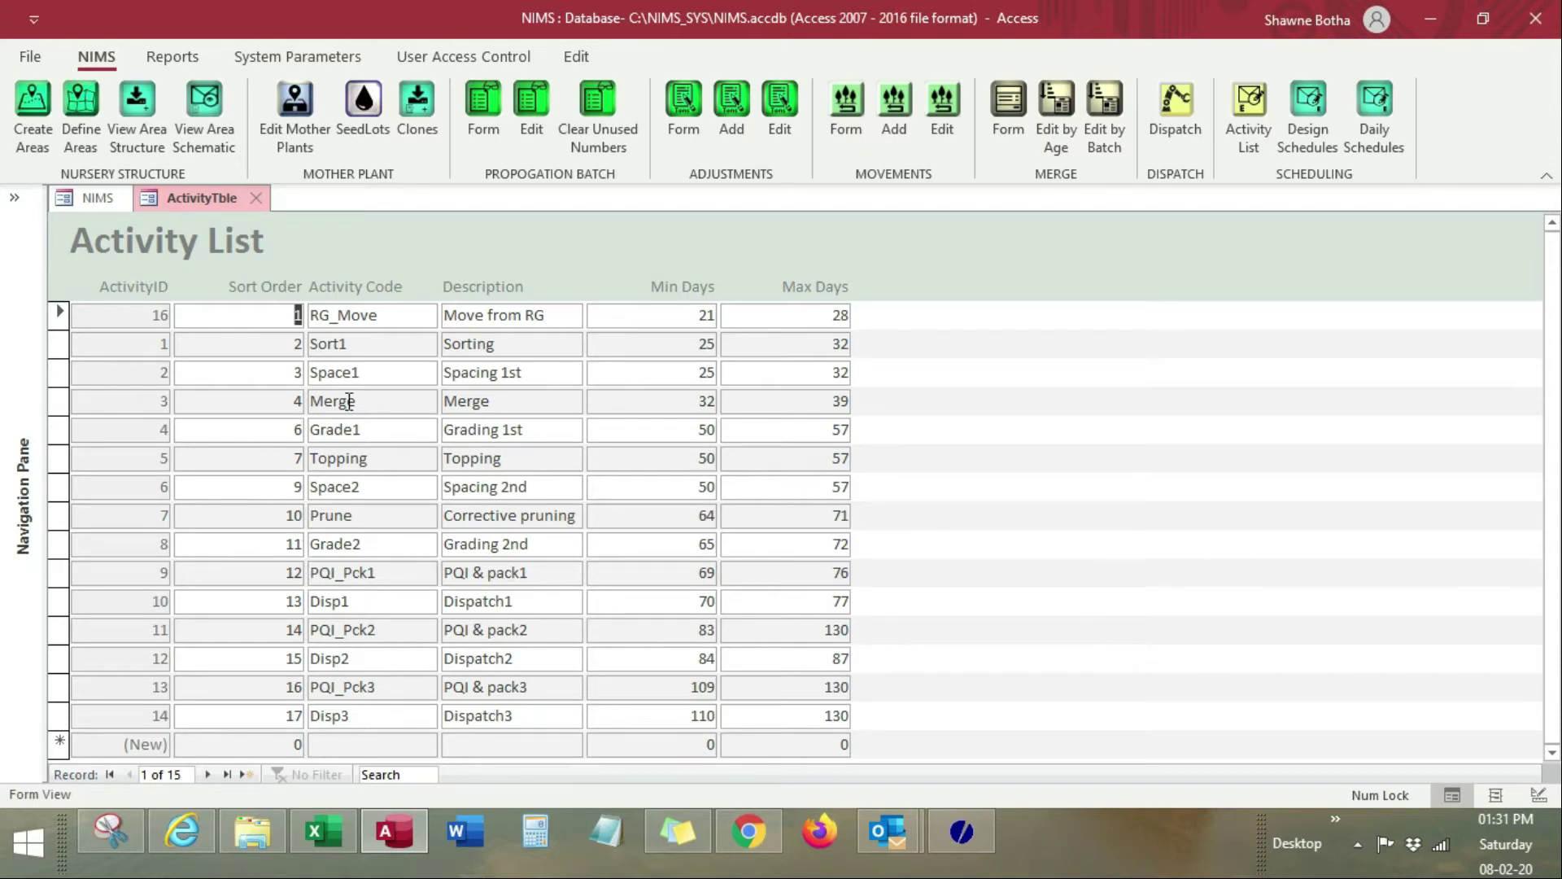
Change the Move from RG activity's code to MRG and close the activity list
drag(395, 316, 344, 305)
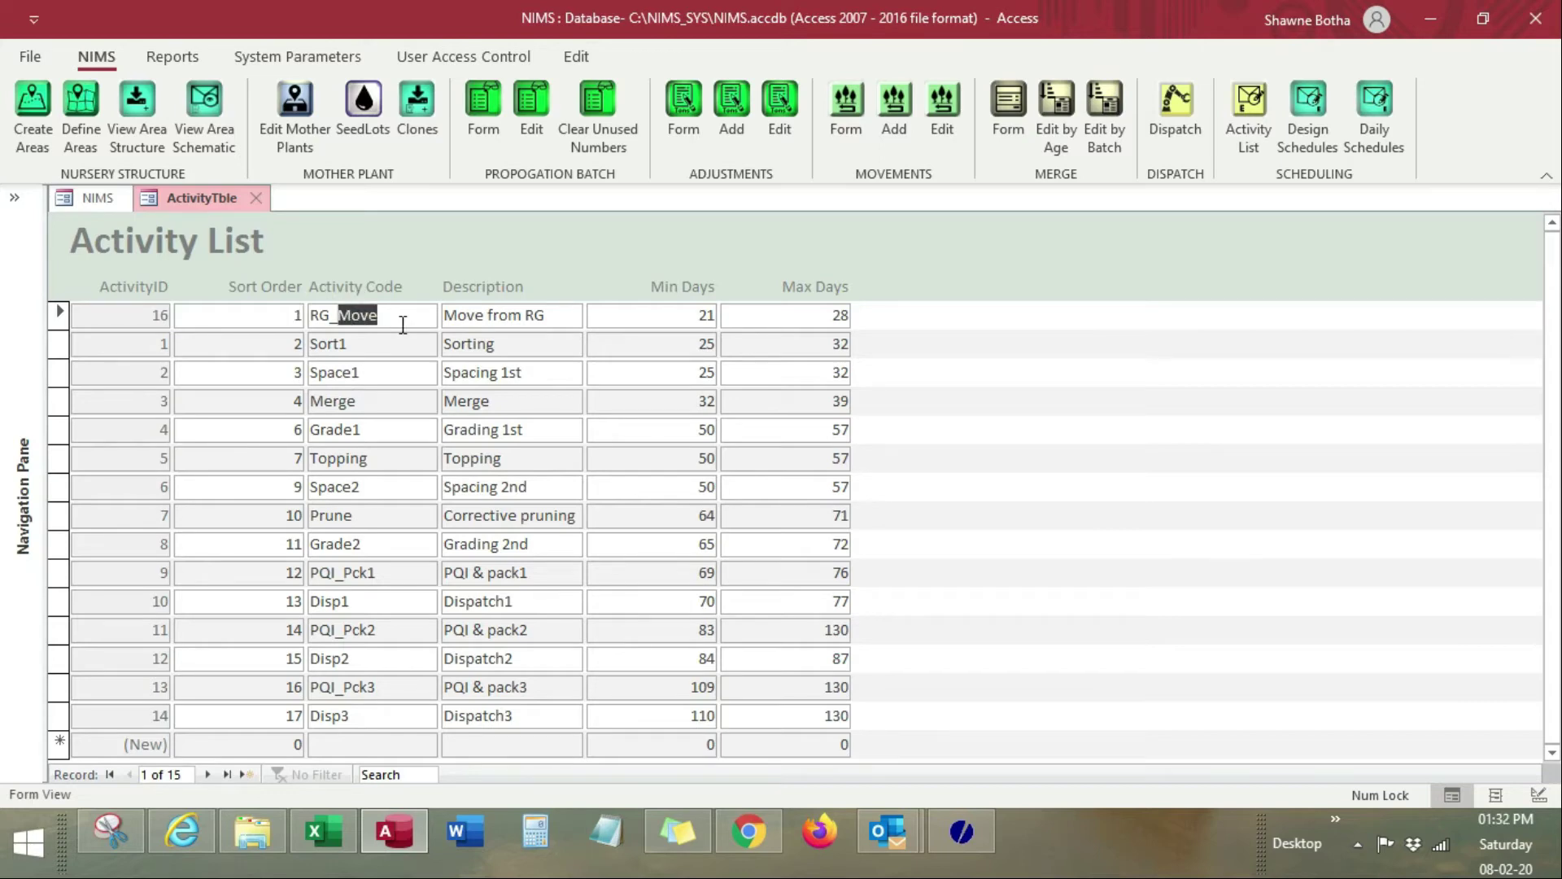
key(BackSpace)
key(BackSpace)
key(BackSpace)
key(BackSpace)
text(Move)
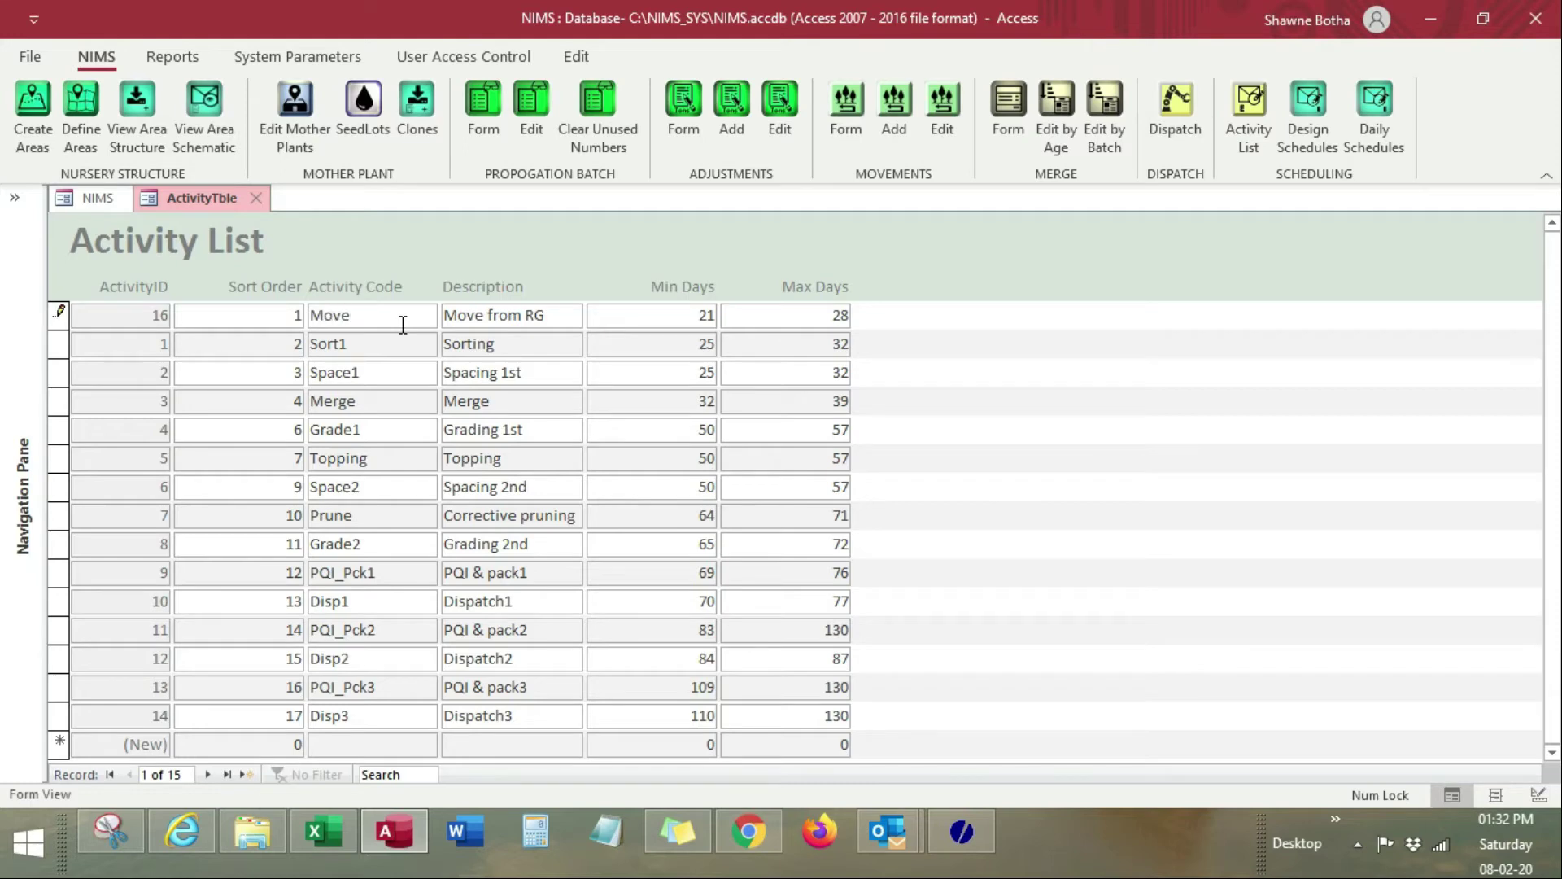
text( RG)
key(Left)
key(Left)
key(Delete)
key(BackSpace)
key(BackSpace)
key(BackSpace)
key(BackSpace)
text(M)
key(Tab)
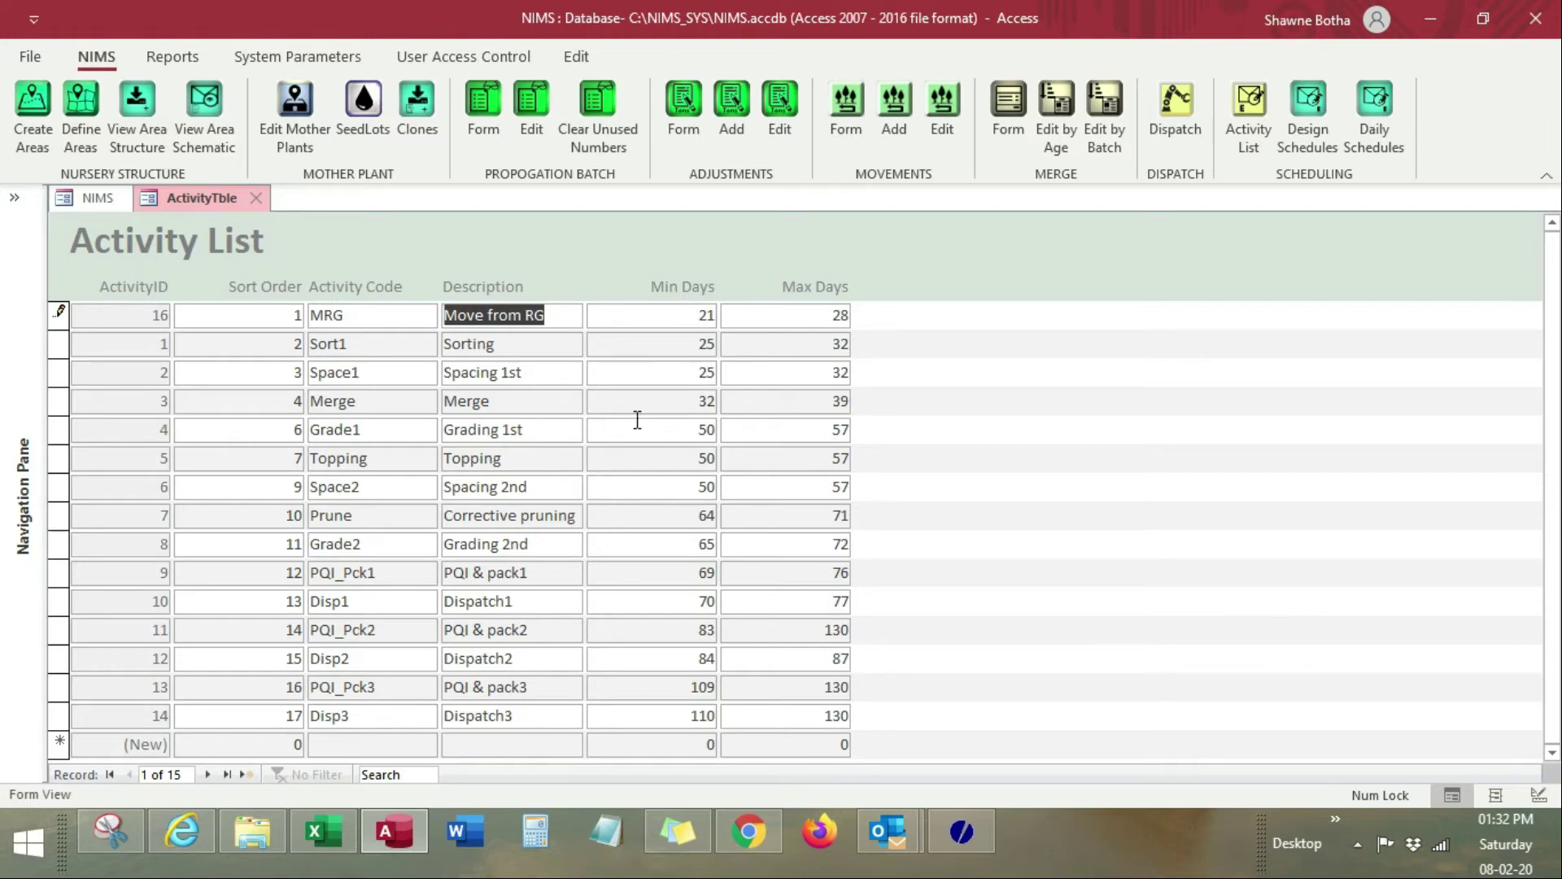
click(257, 202)
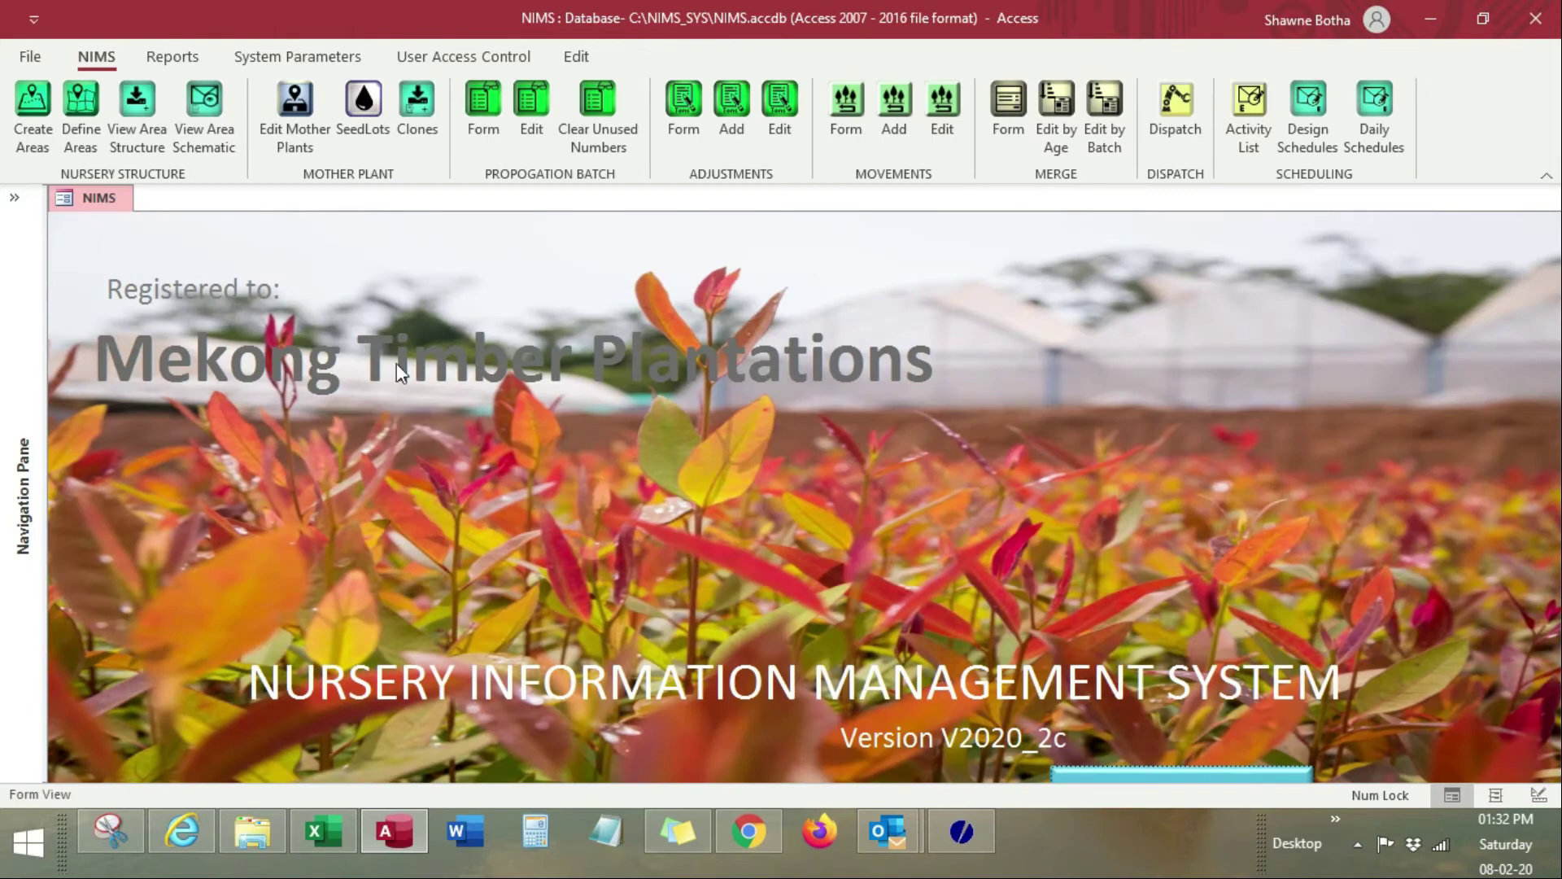
Review the days per area for clone CP10-1 in the clone register and finish its record
click(420, 99)
click(541, 239)
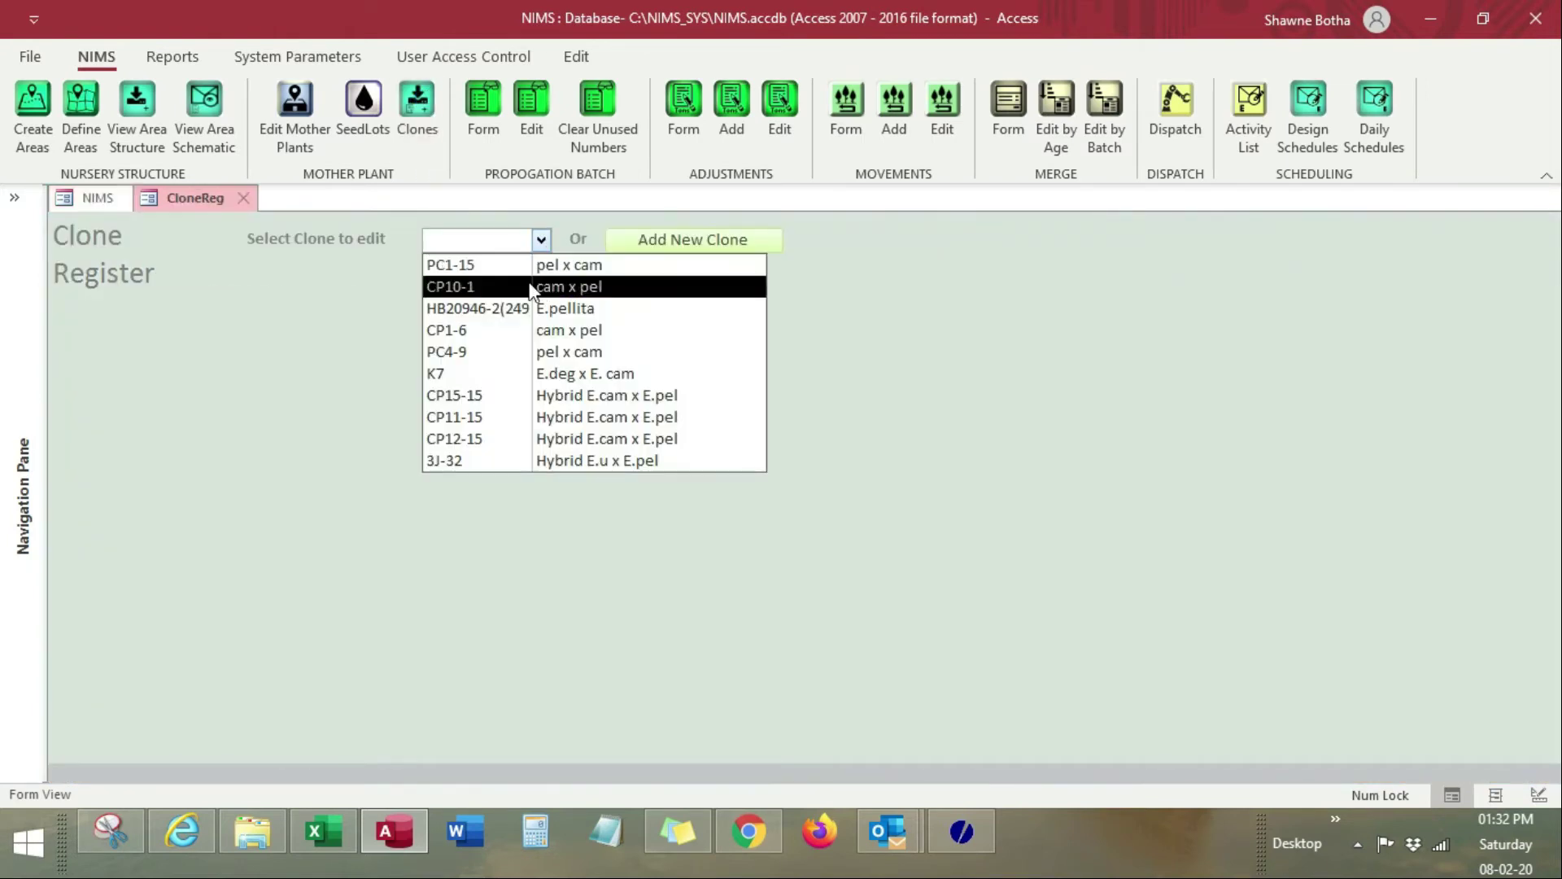
click(496, 287)
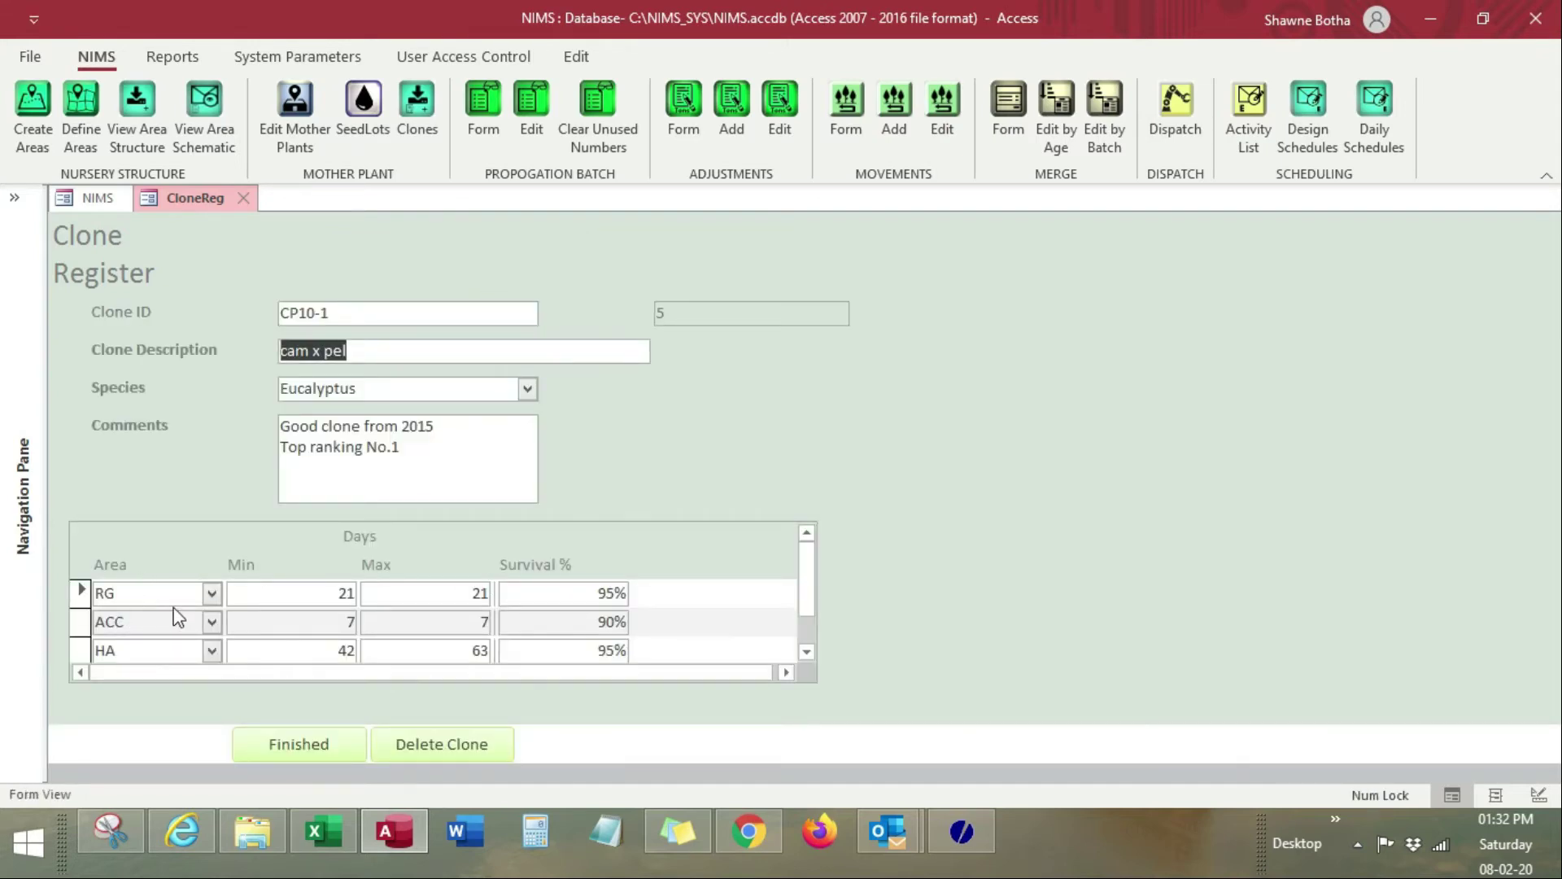
click(299, 744)
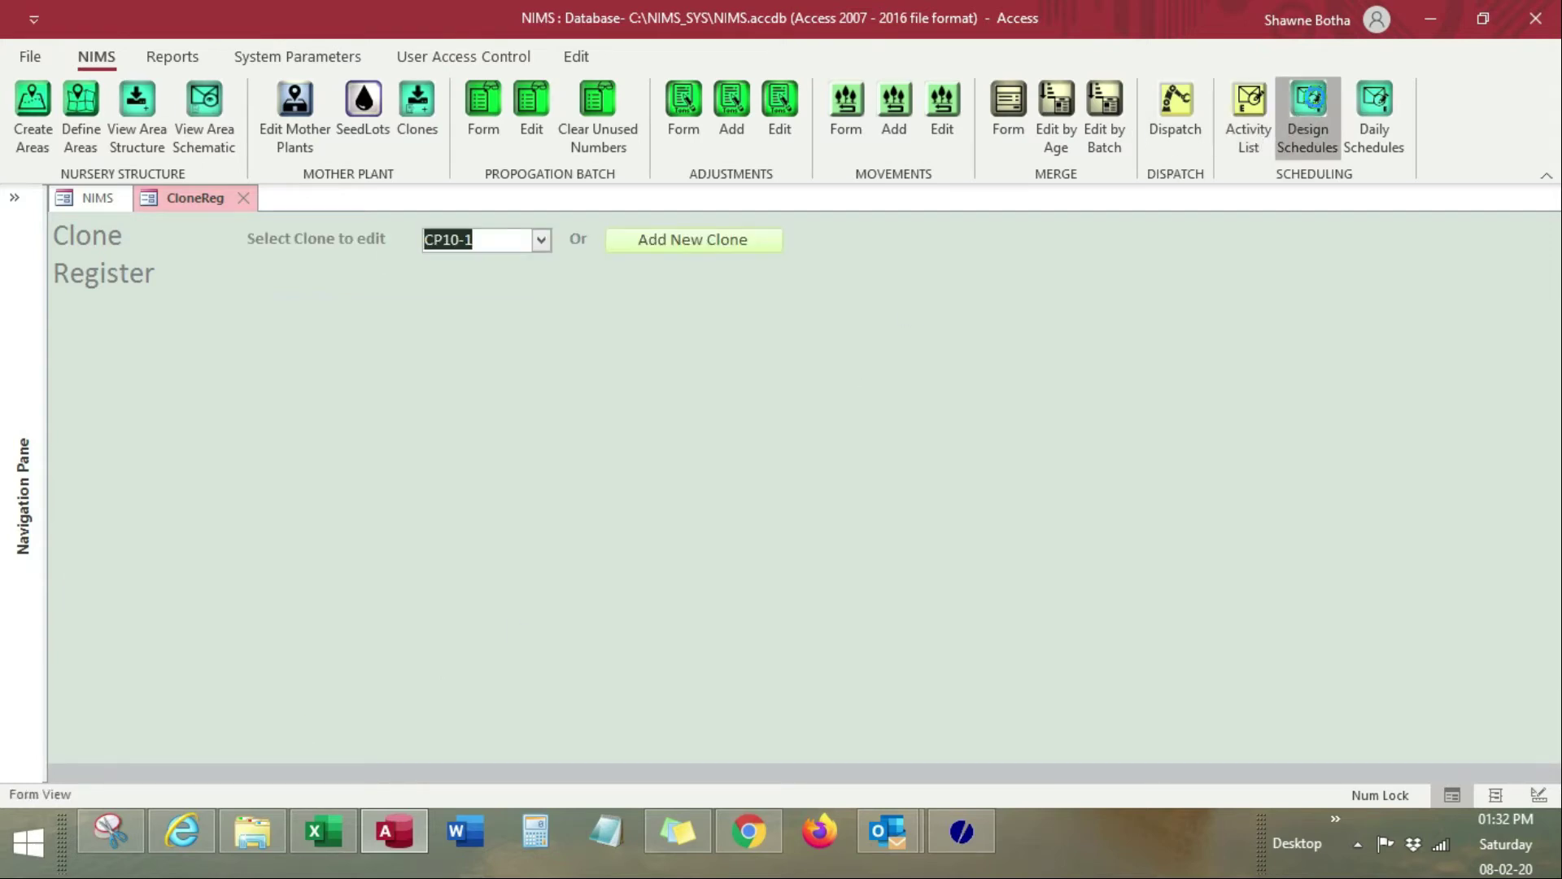
Create a new schedule for clone CP10-1 with the code CP10-1(B) and auto-populate its activities
click(1316, 99)
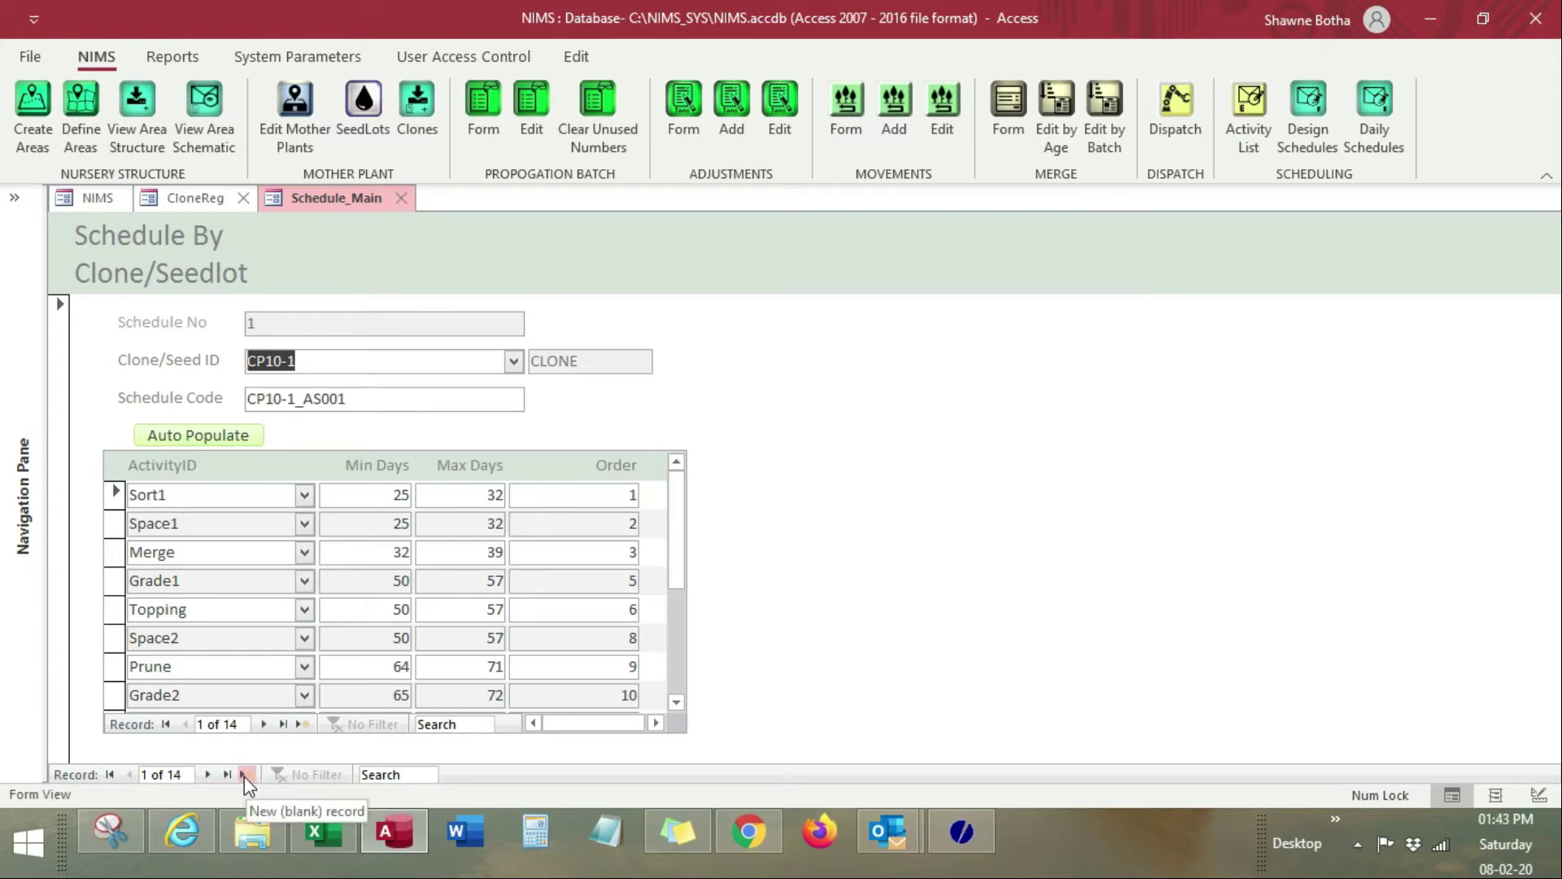
click(244, 776)
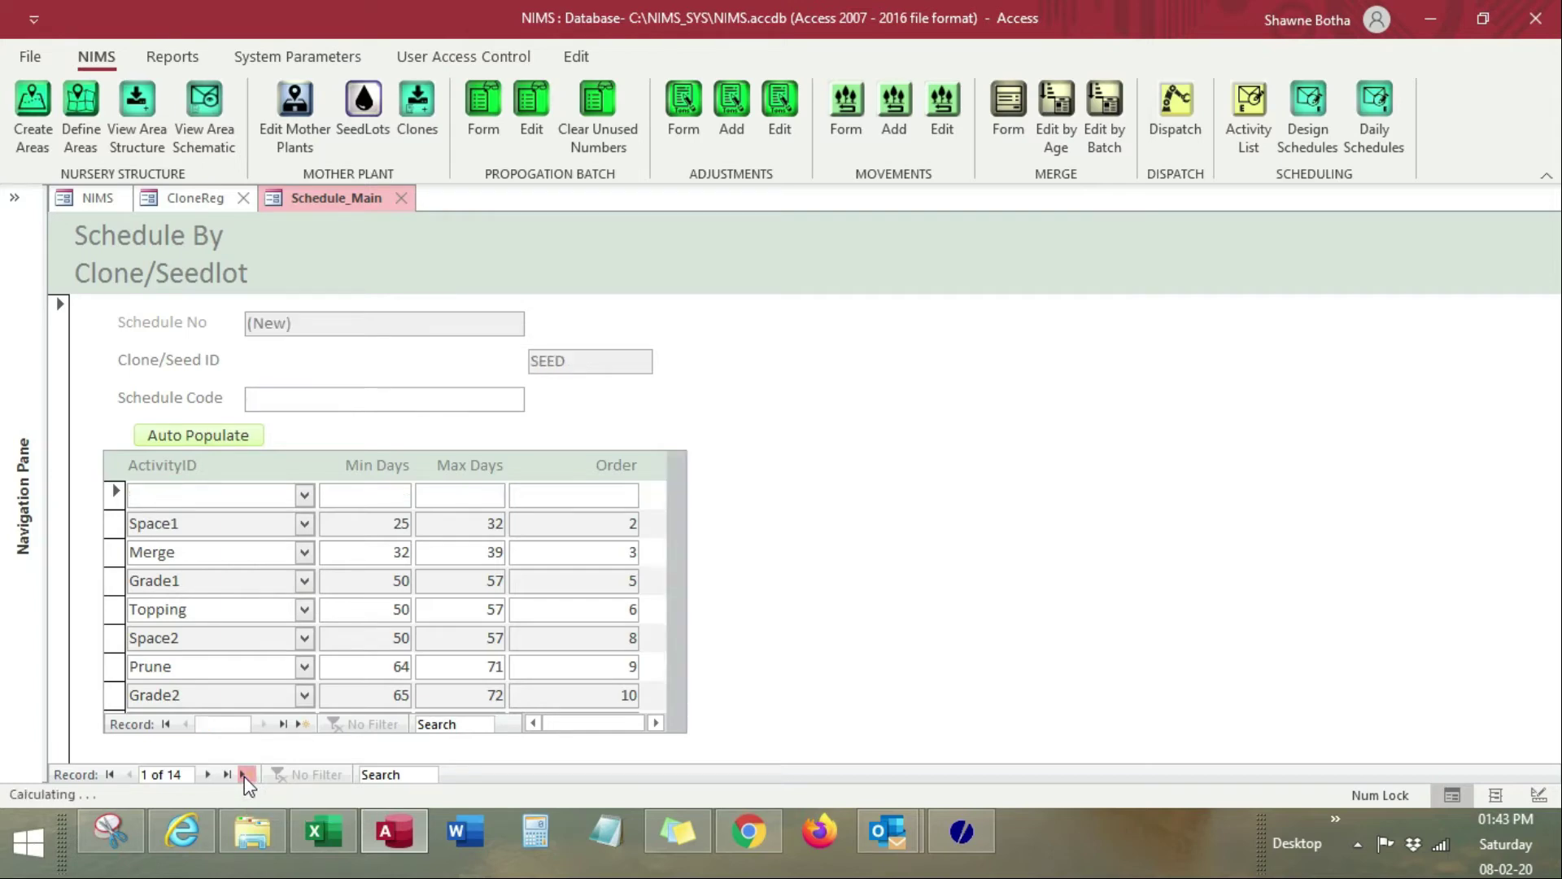
click(514, 362)
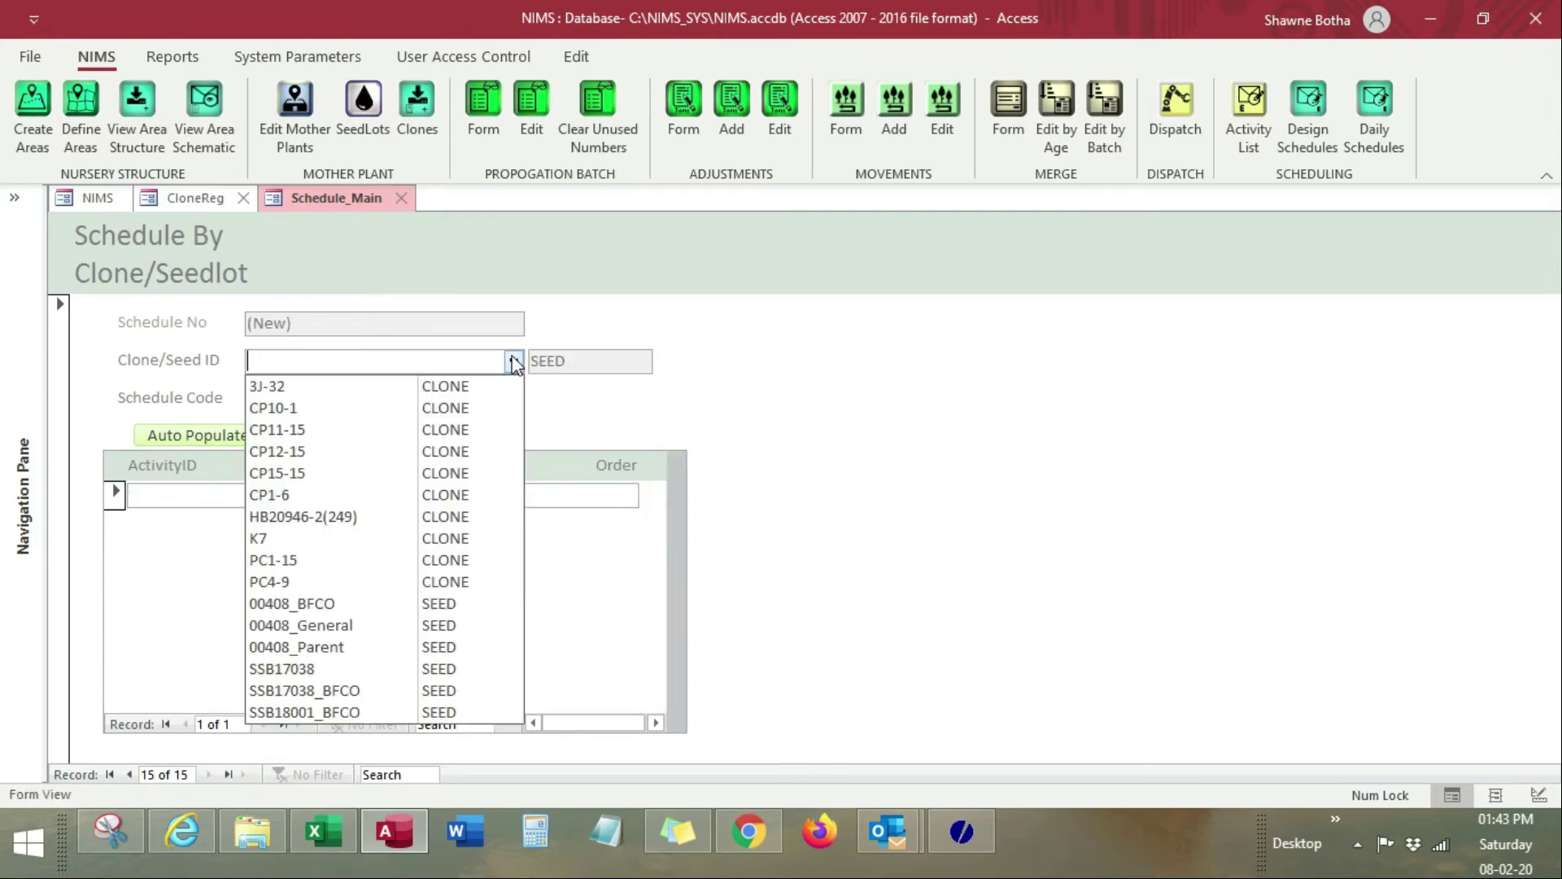
click(386, 419)
click(312, 398)
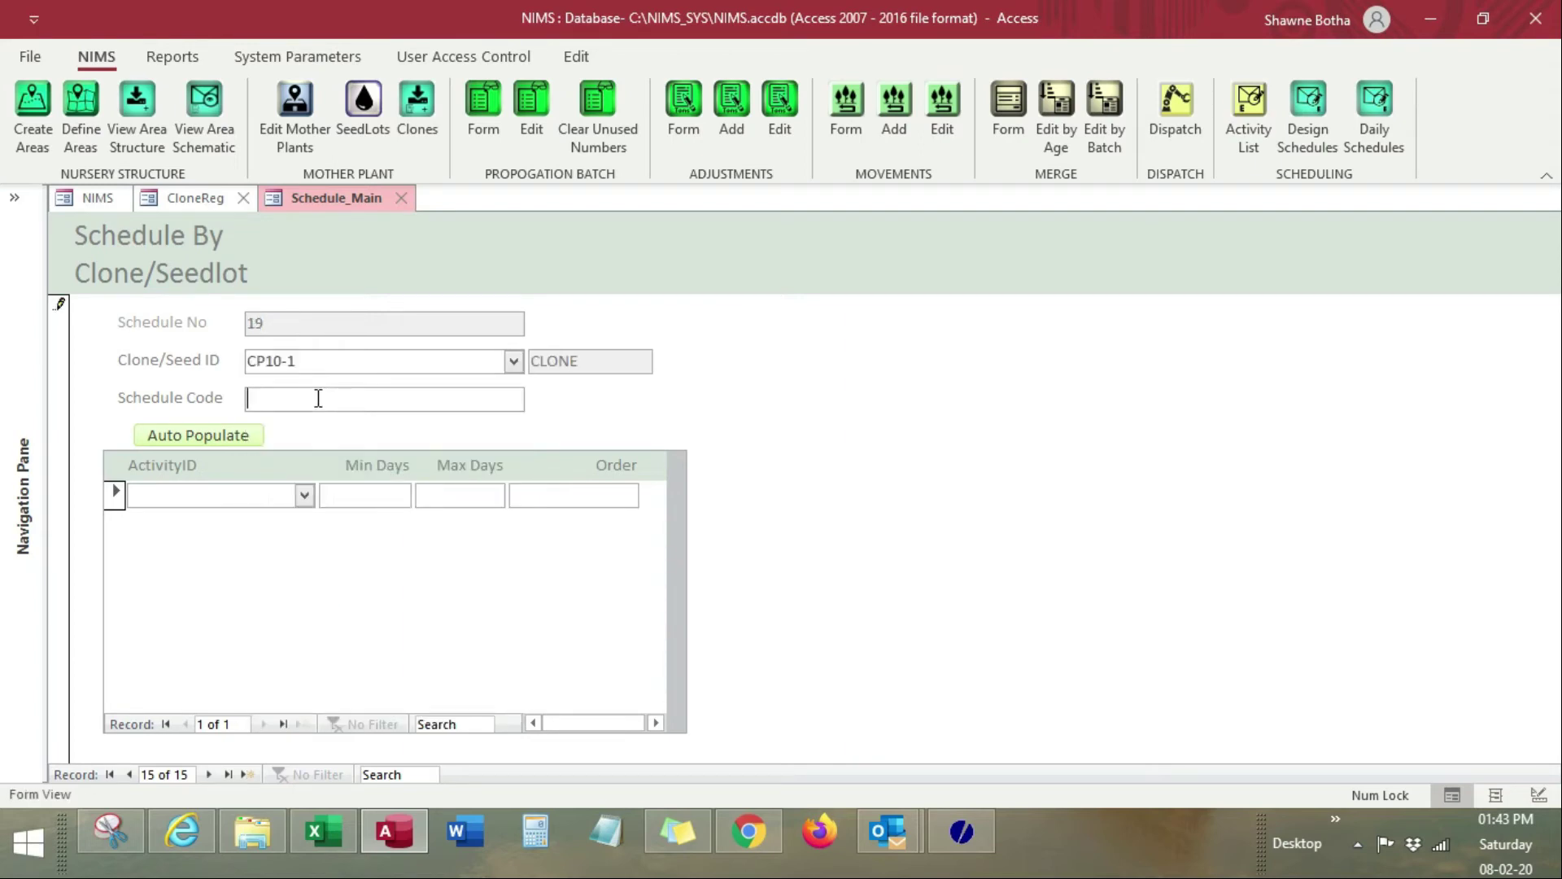
text(CP10-1(B)
click(213, 433)
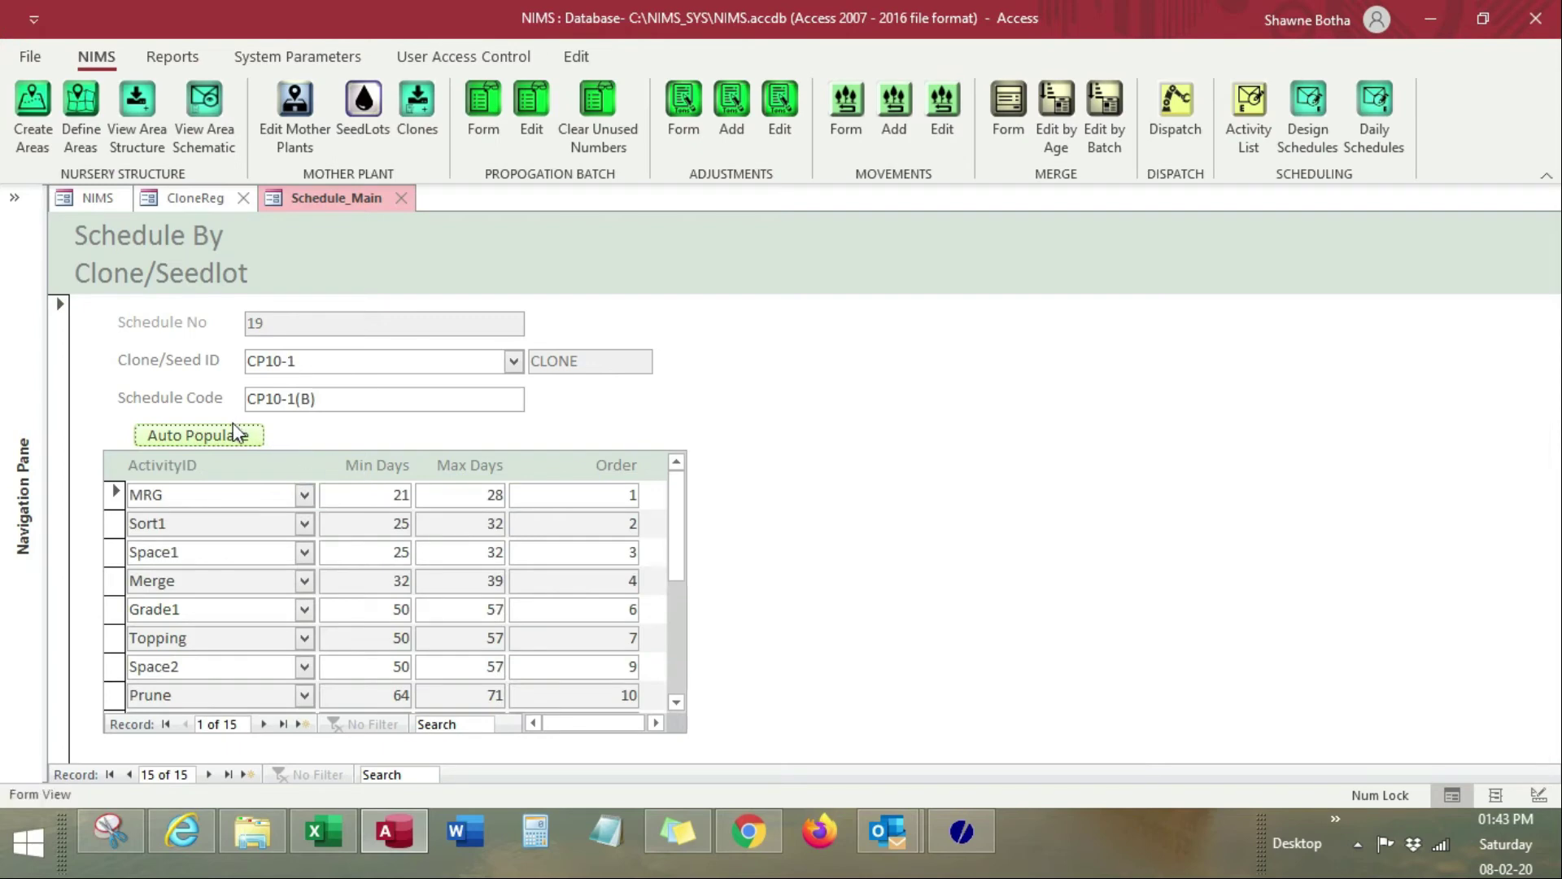
Consult the activity list briefly and set the MRG activity's maximum days to 21 in the CP10-1(B) schedule
click(1257, 110)
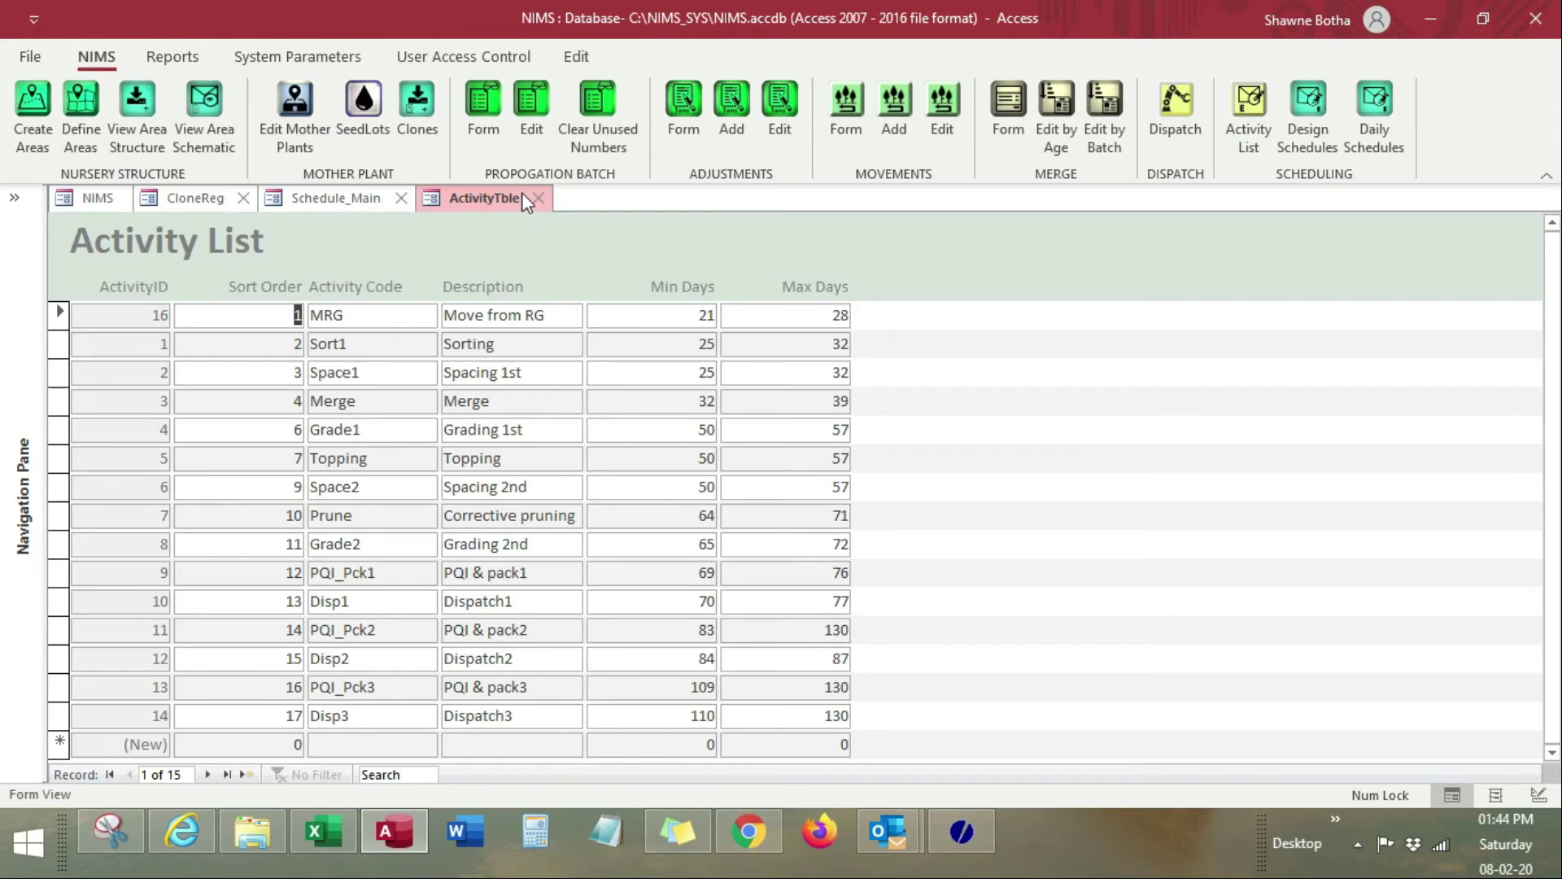
click(539, 199)
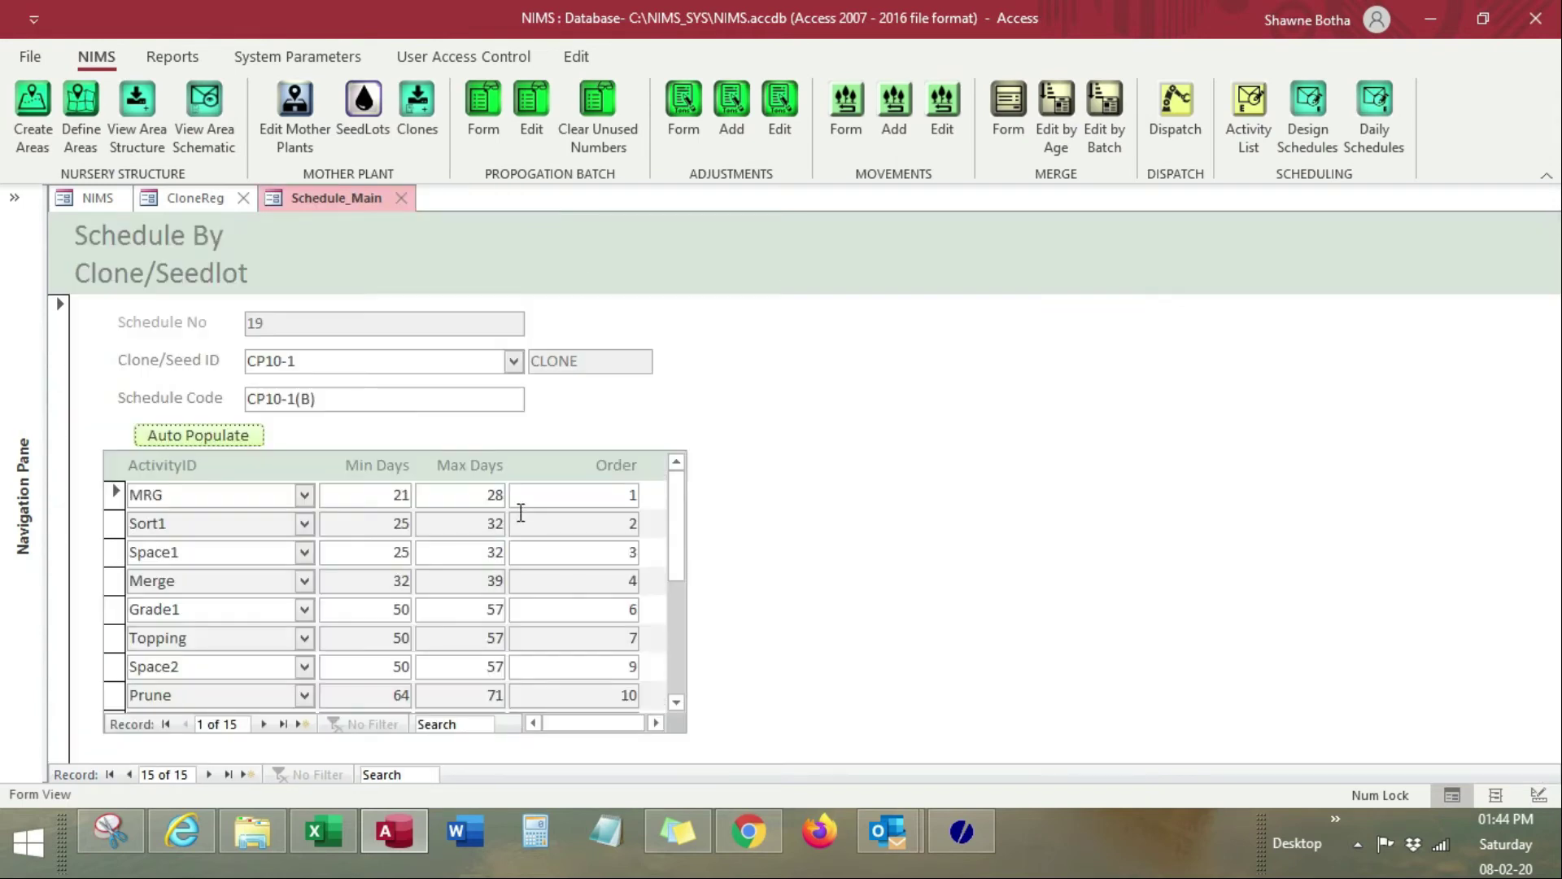
double_click(472, 493)
text(21)
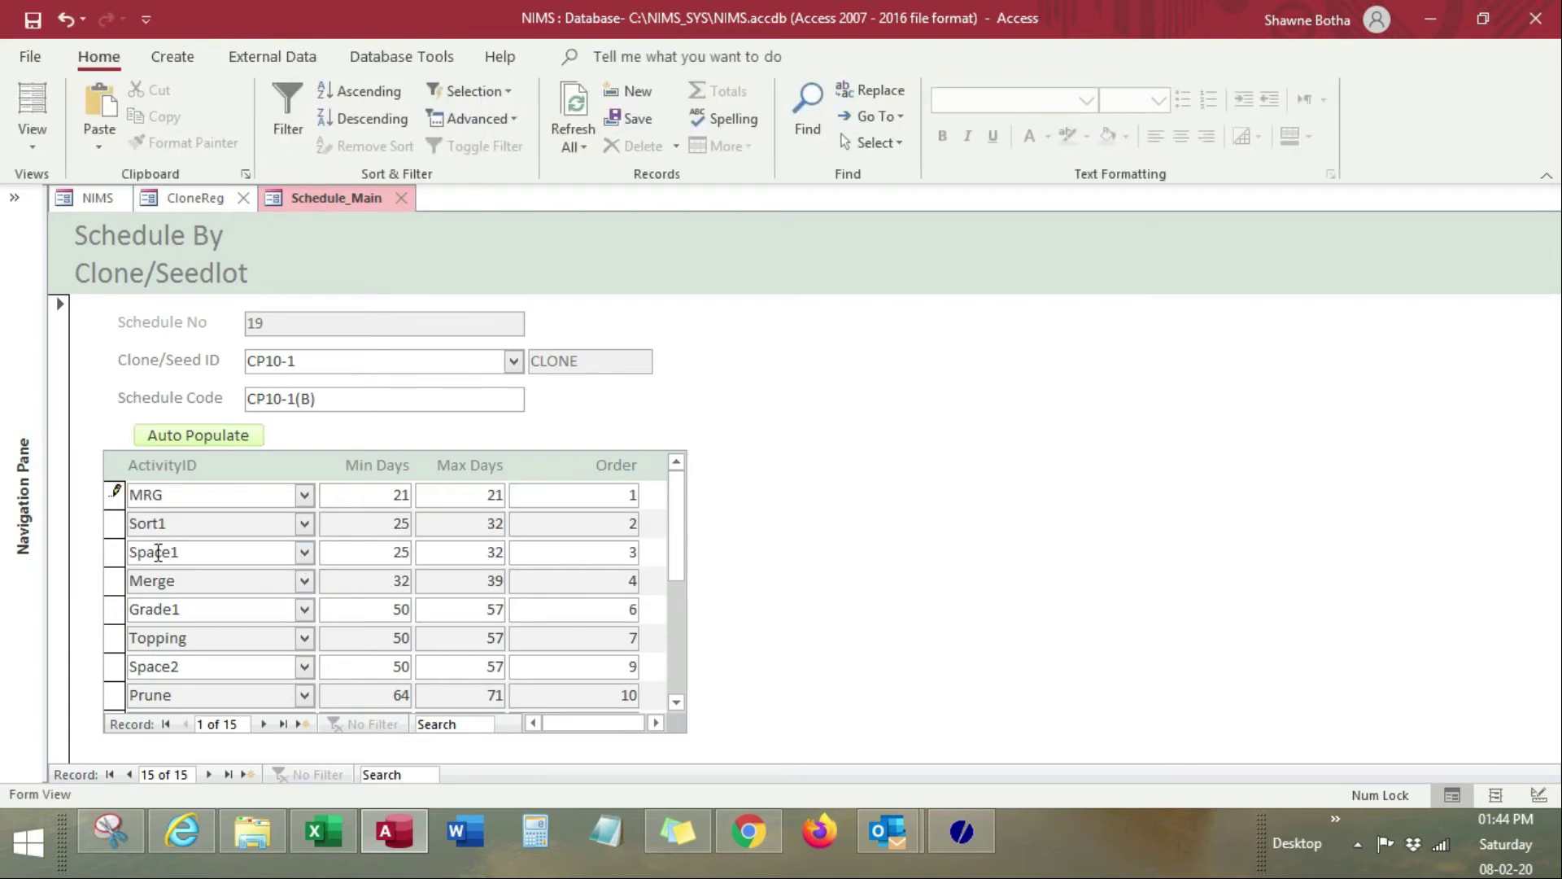
Delete the PQI_Pck3 and Disp3 activities from the CP10-1(B) schedule and check the remaining rows
scroll(425, 579, down, 2)
scroll(268, 630, down, 1)
scroll(273, 618, down, 1)
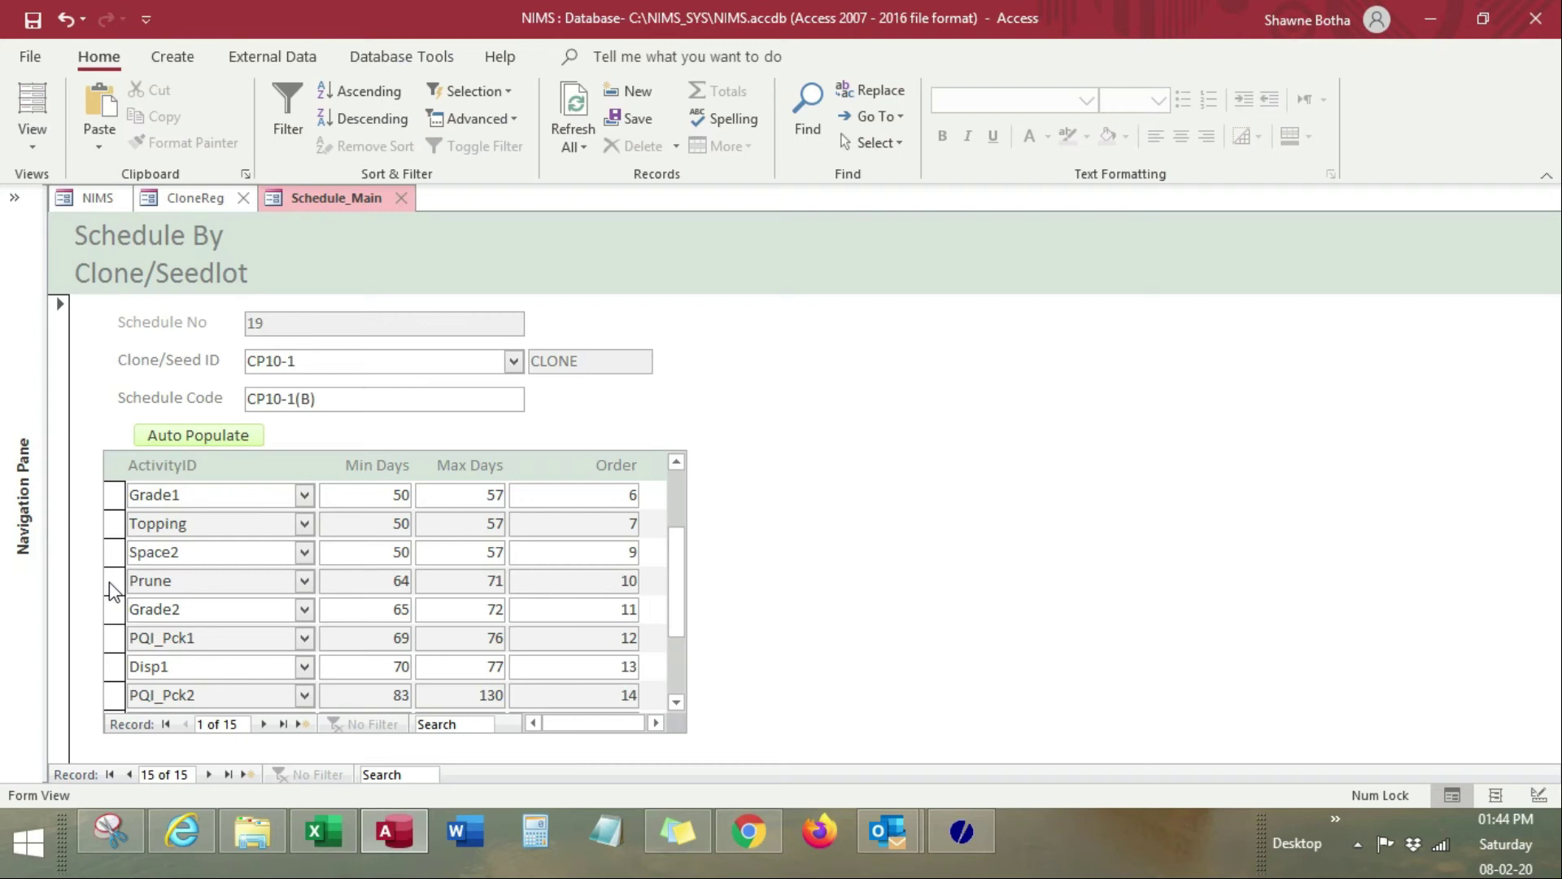
scroll(247, 645, down, 4)
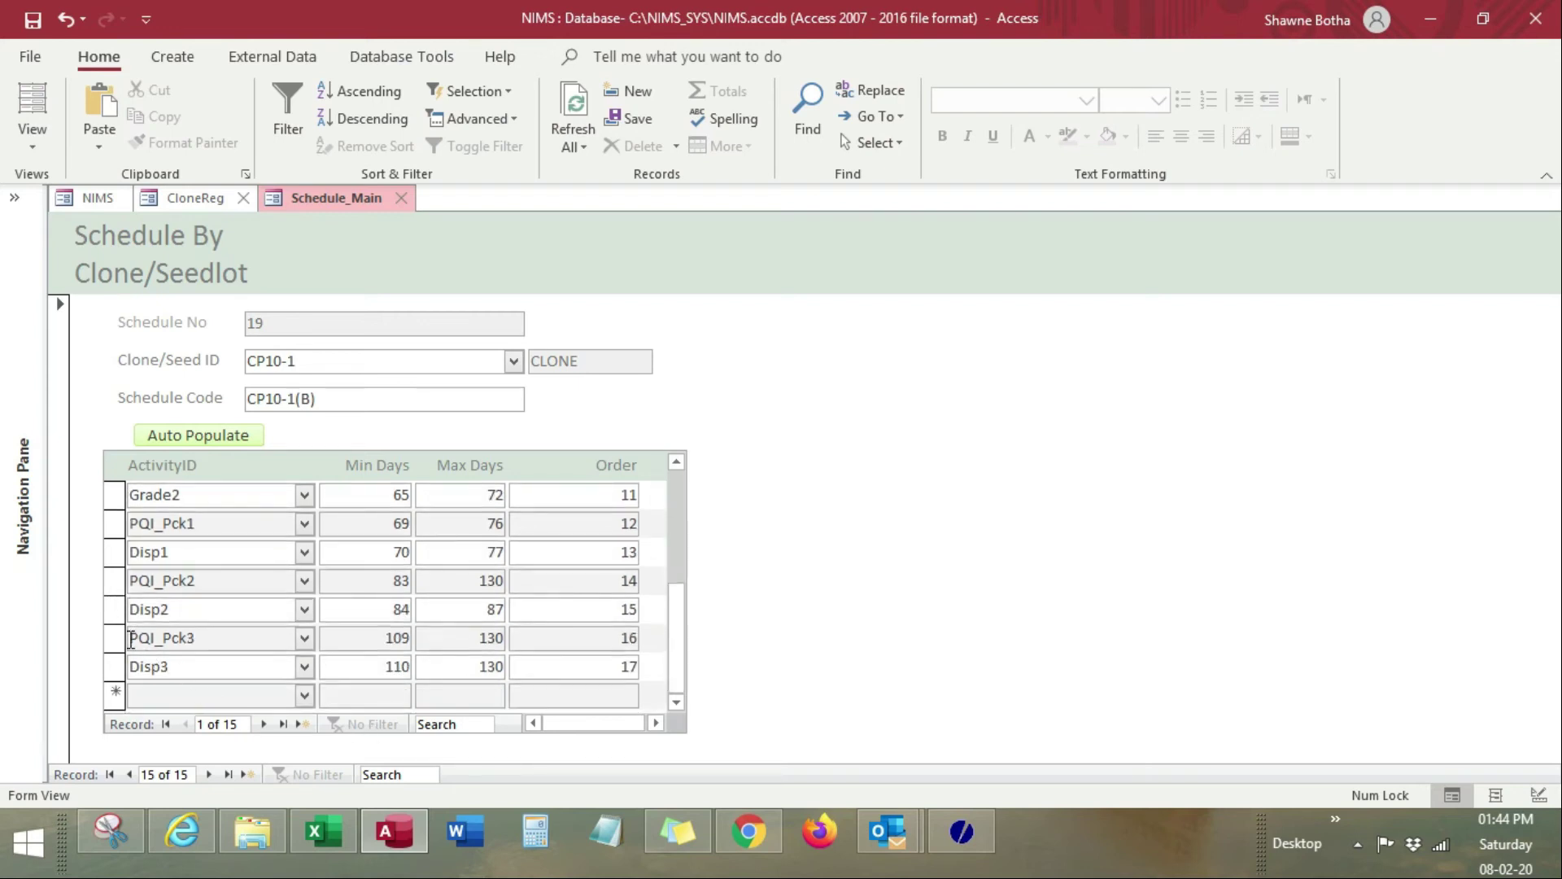
click(115, 639)
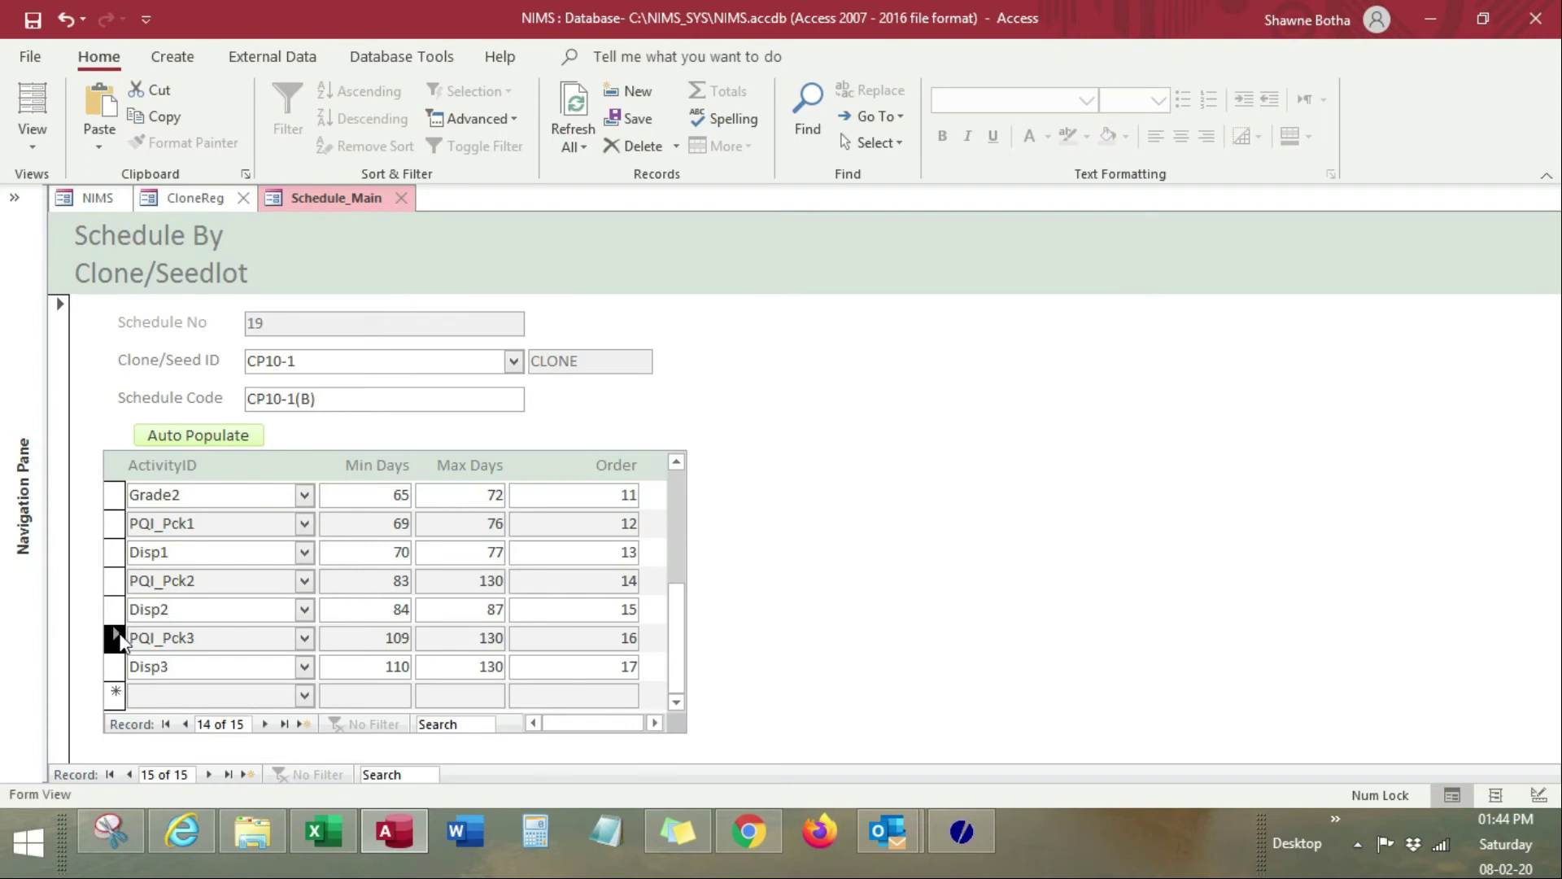
key(Delete)
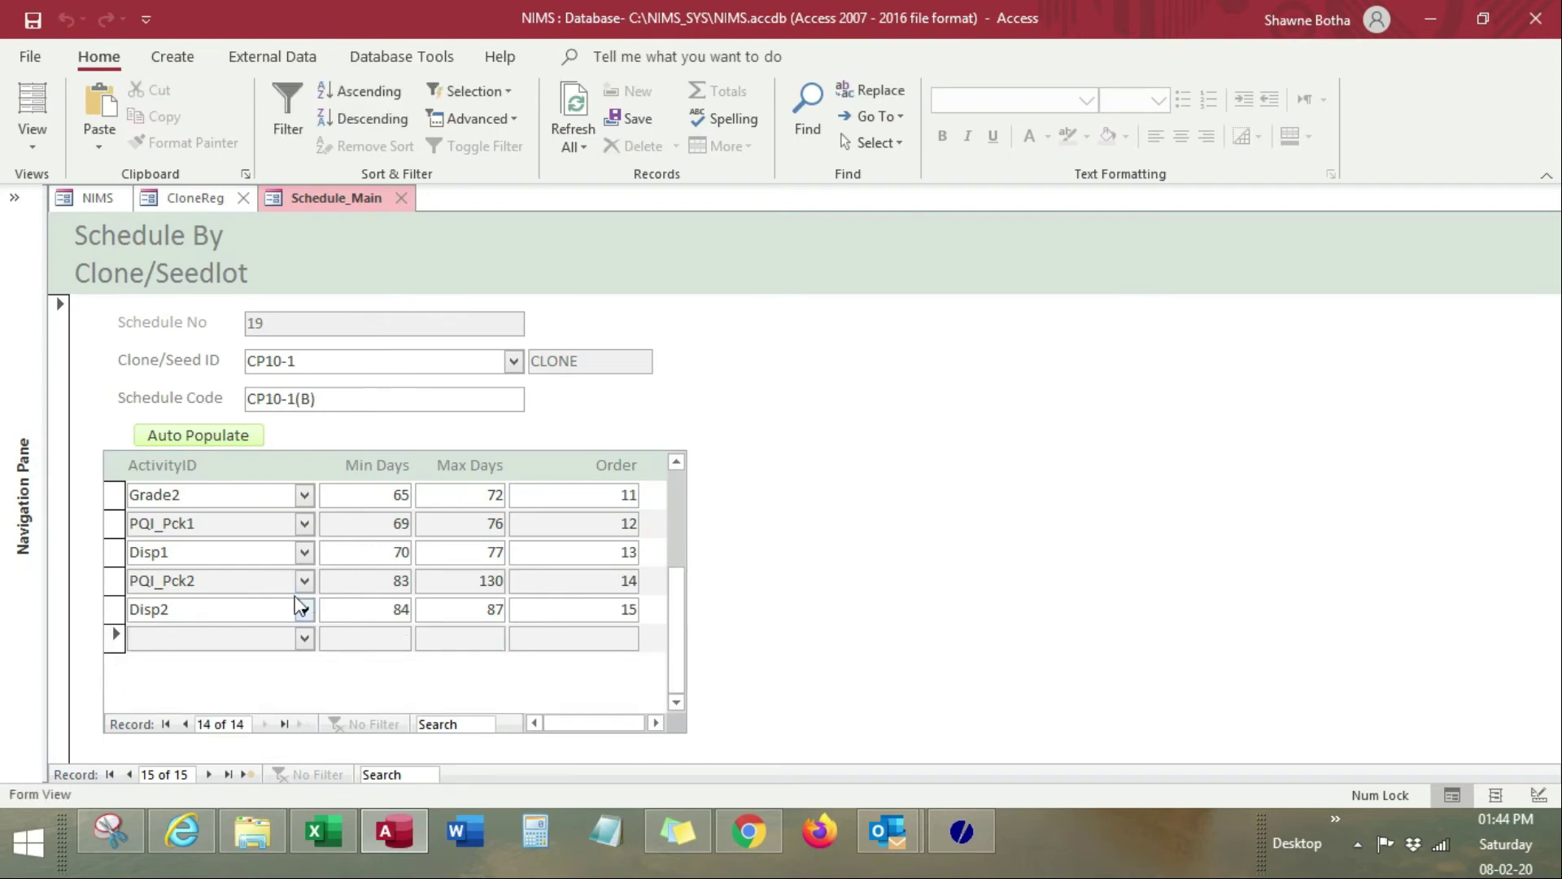
scroll(303, 586, up, 4)
scroll(303, 581, up, 1)
scroll(303, 581, down, 4)
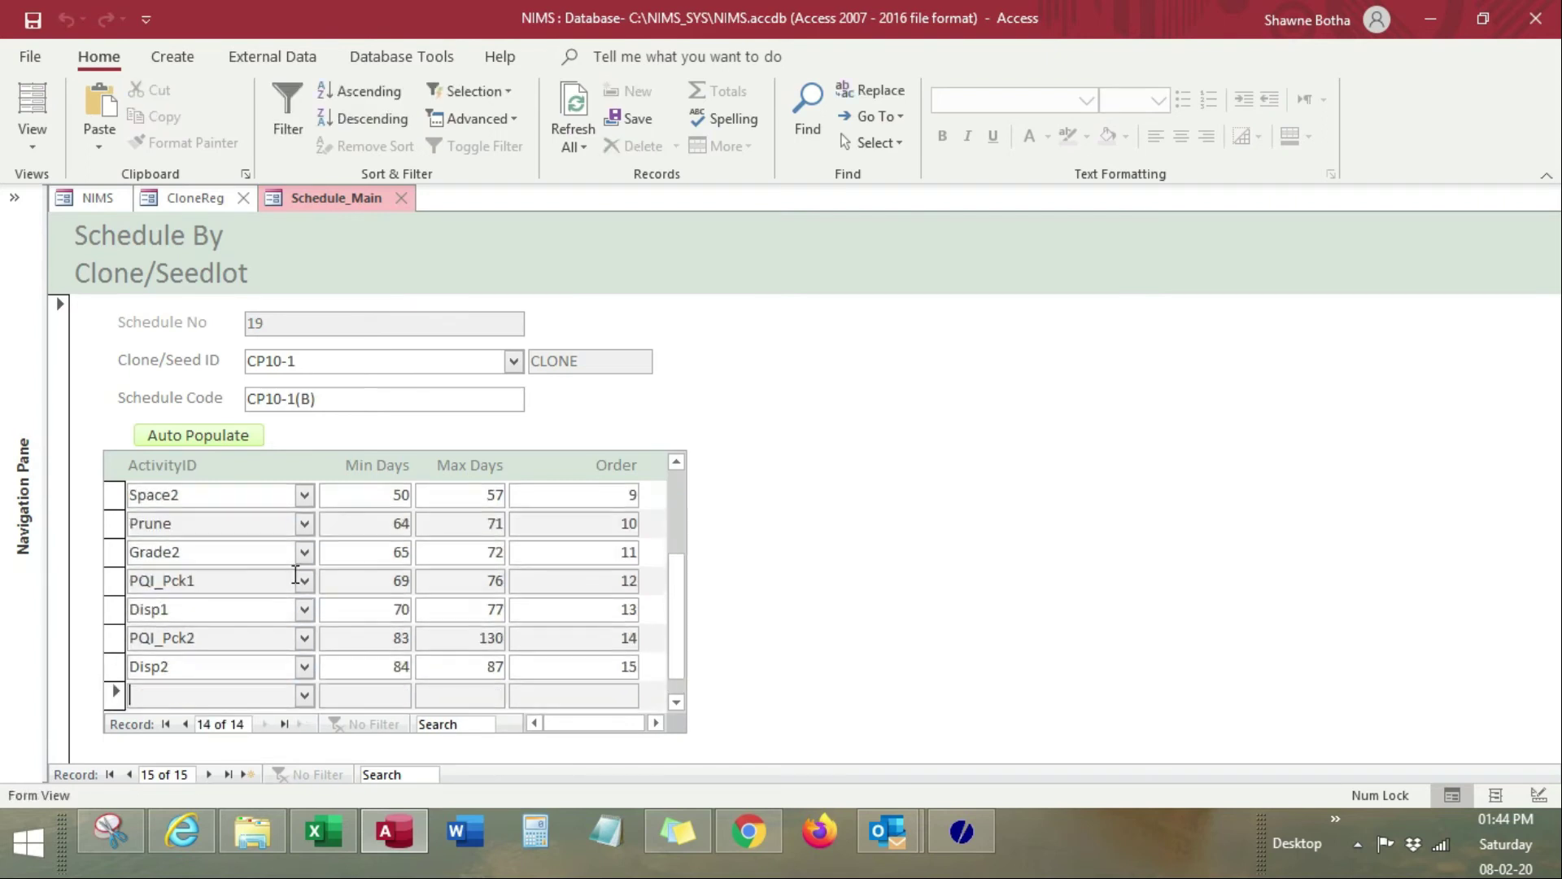
Add a PQI_Pck3 activity row at the end of the CP10-1(B) schedule and remove it again
click(304, 665)
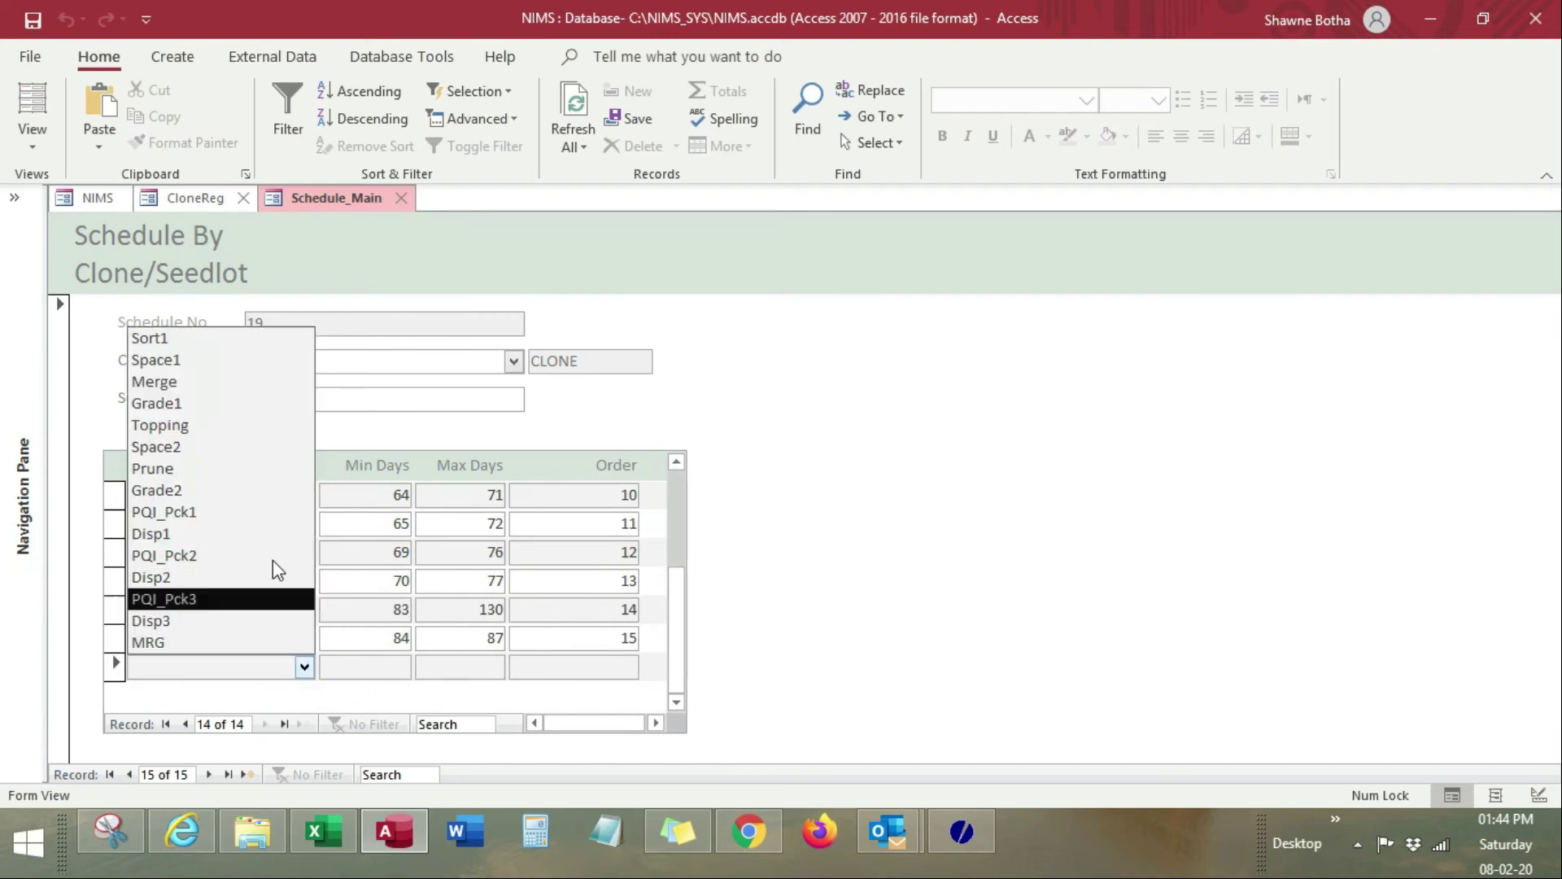
click(210, 602)
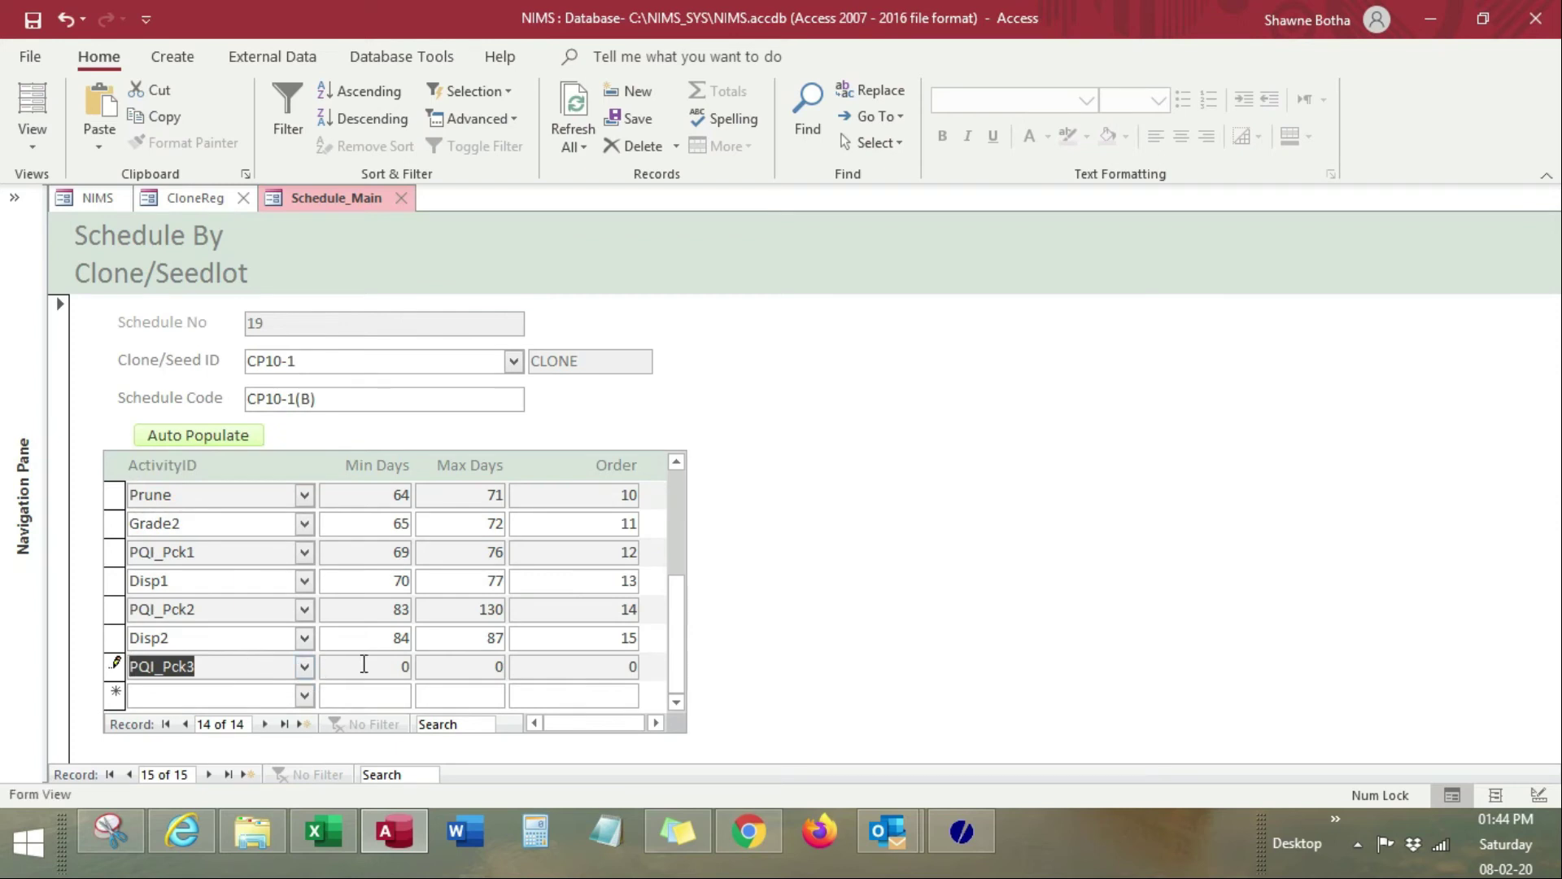
key(Tab)
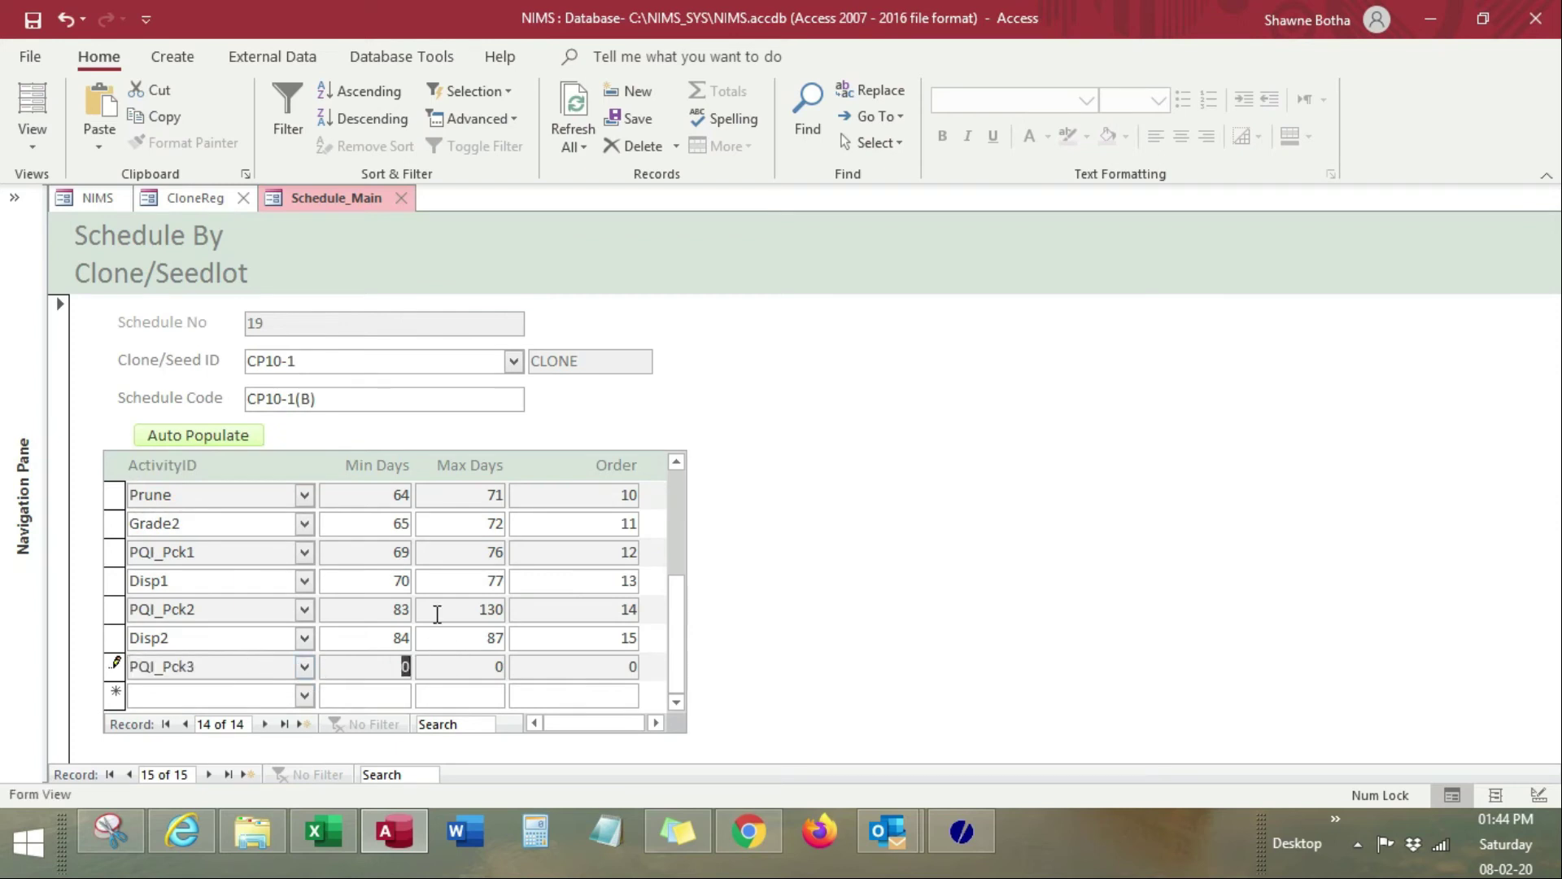
click(119, 673)
right_click(120, 672)
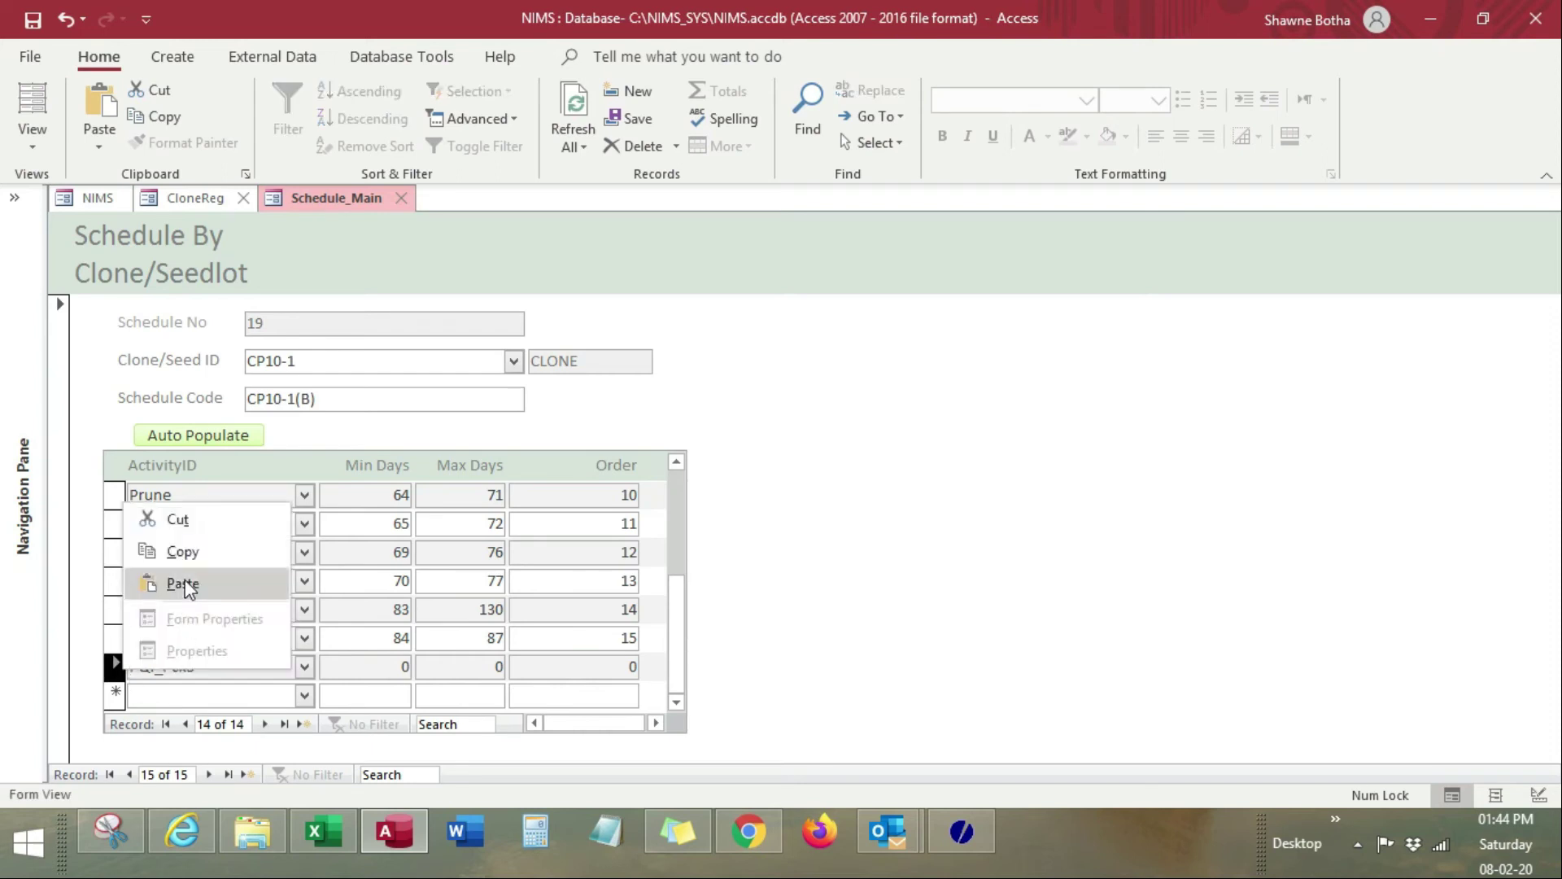
click(192, 520)
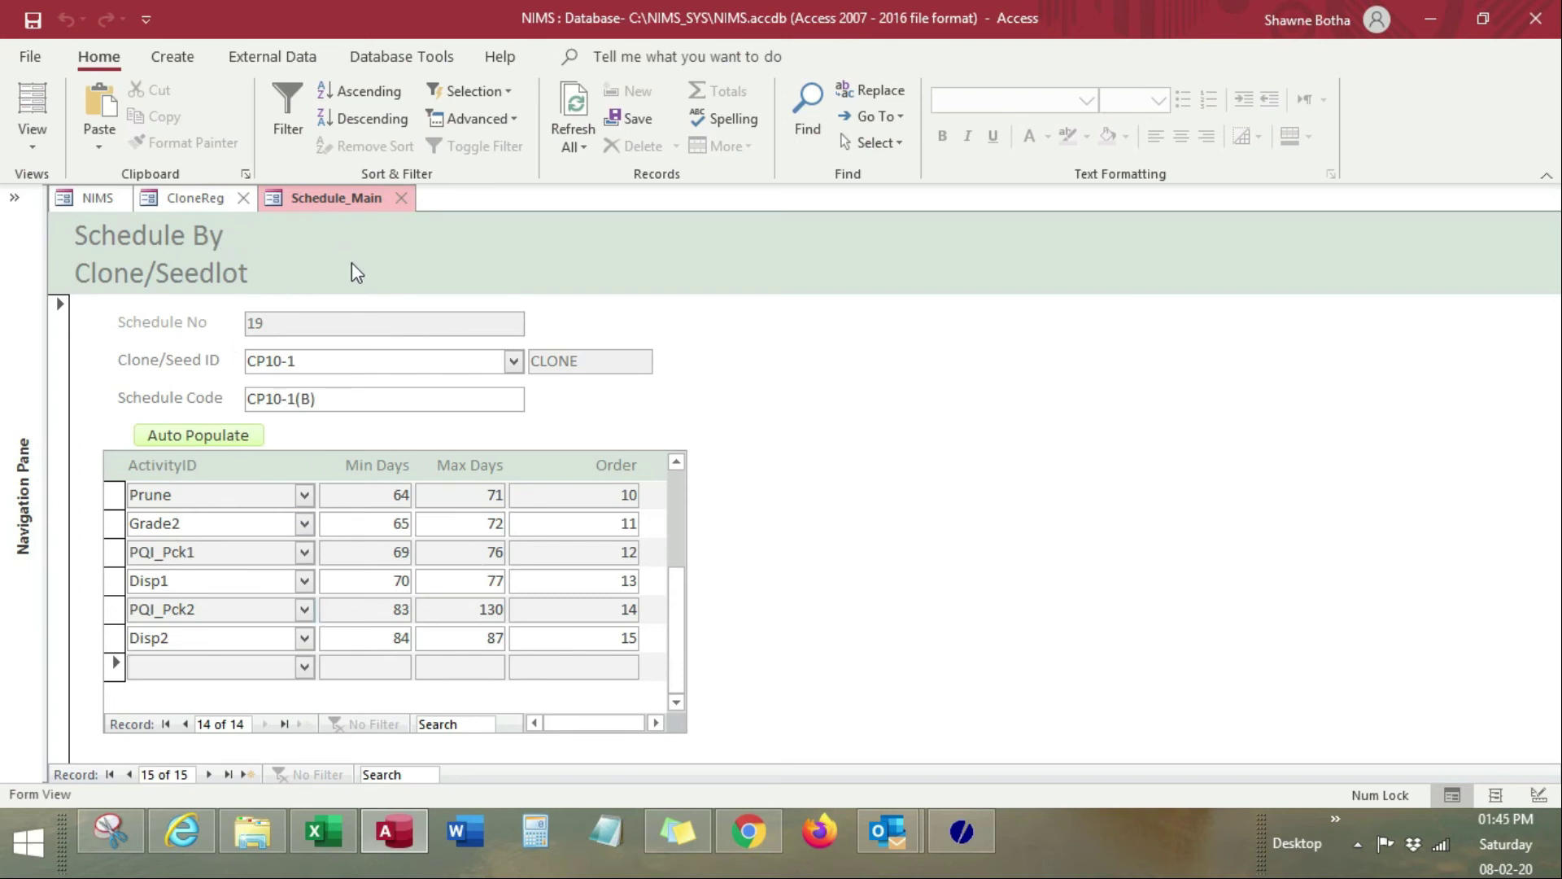
Open the propagation batch register for editing, view batch P797 and finish its record
click(298, 359)
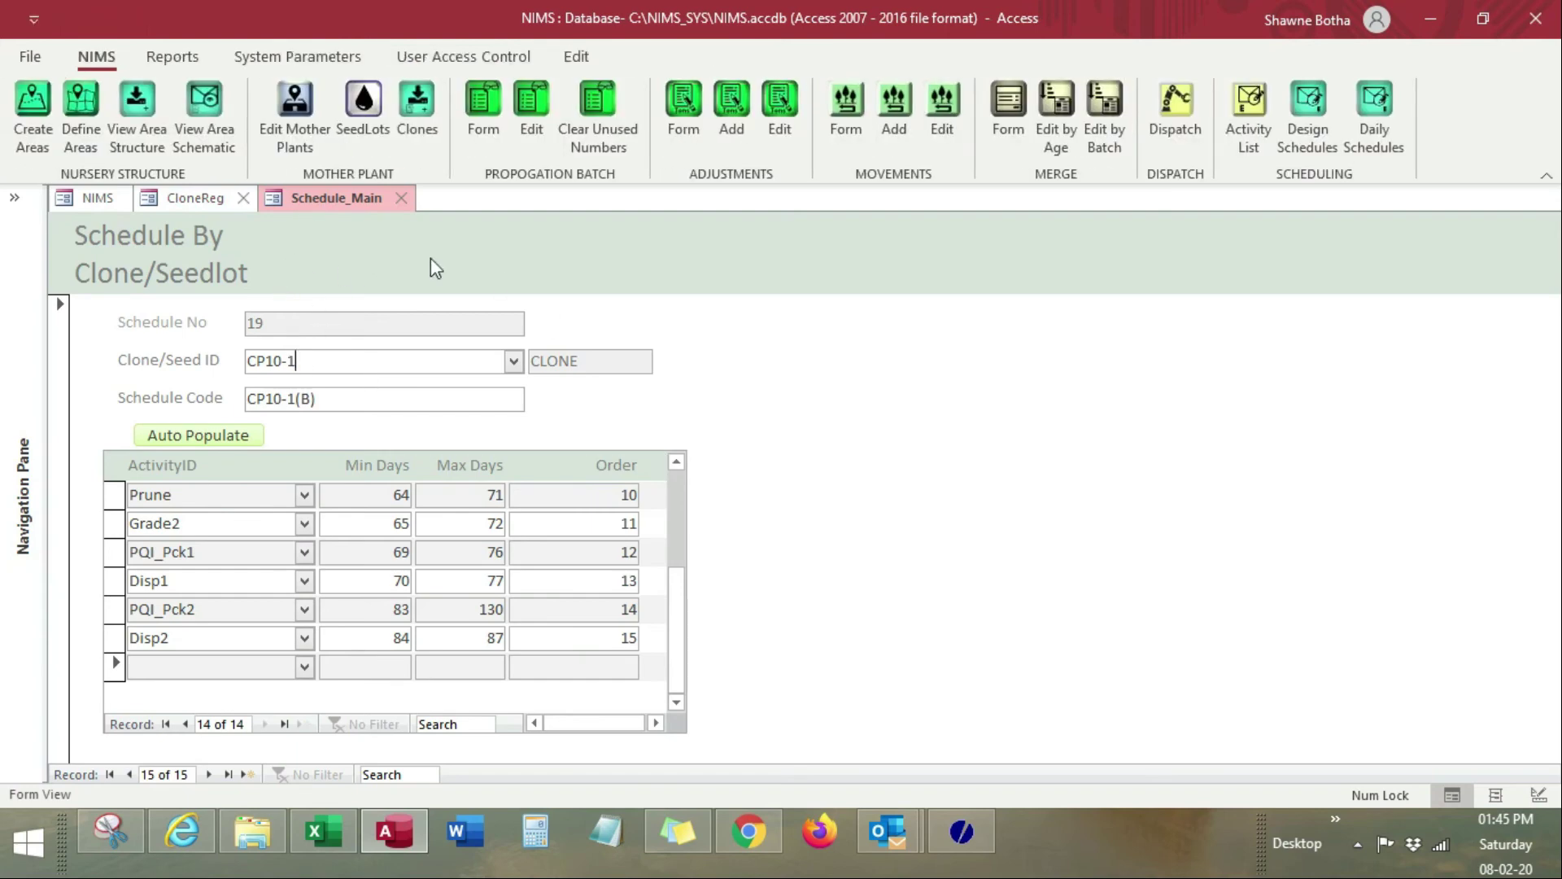
click(539, 96)
click(761, 246)
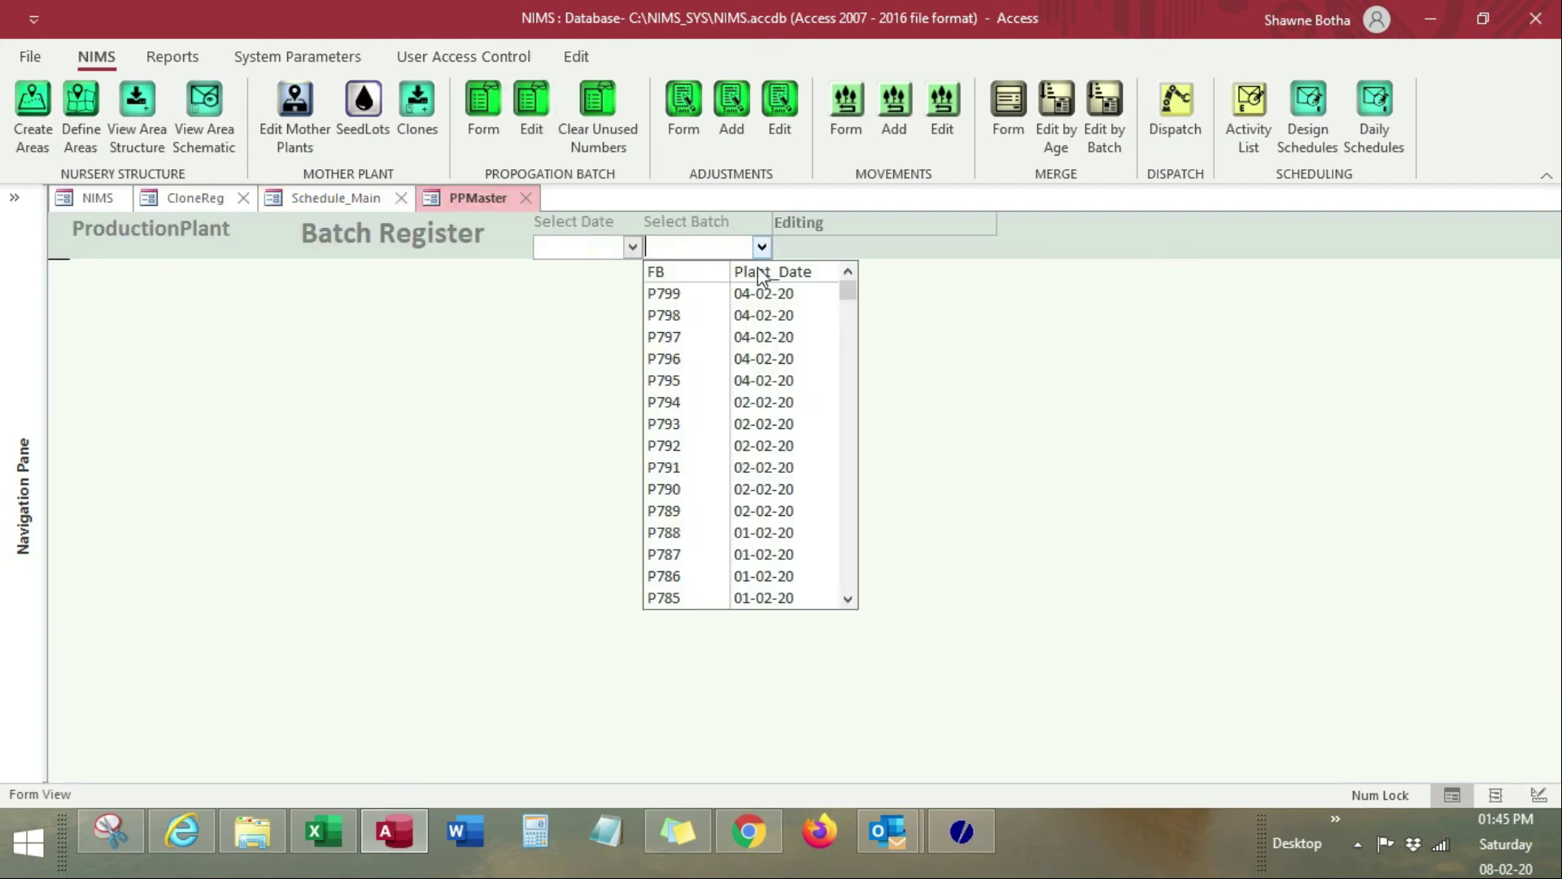
click(682, 337)
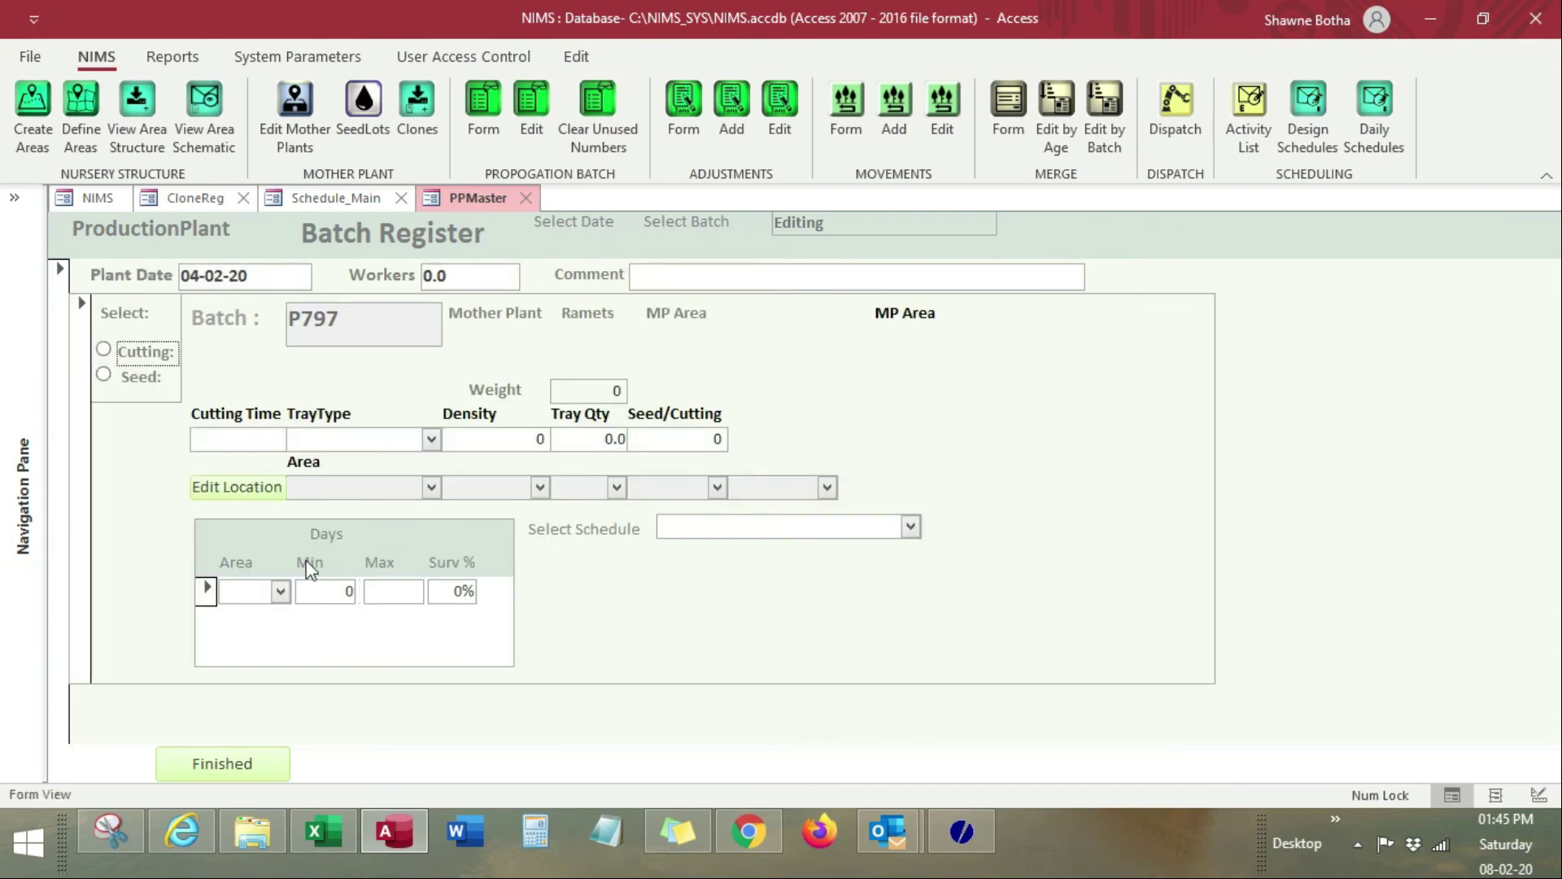
click(252, 769)
Select schedule Sch-1-CP10-1 for batch P789 in the batch register, finish the record and return to the CP10-1(B) schedule
click(761, 246)
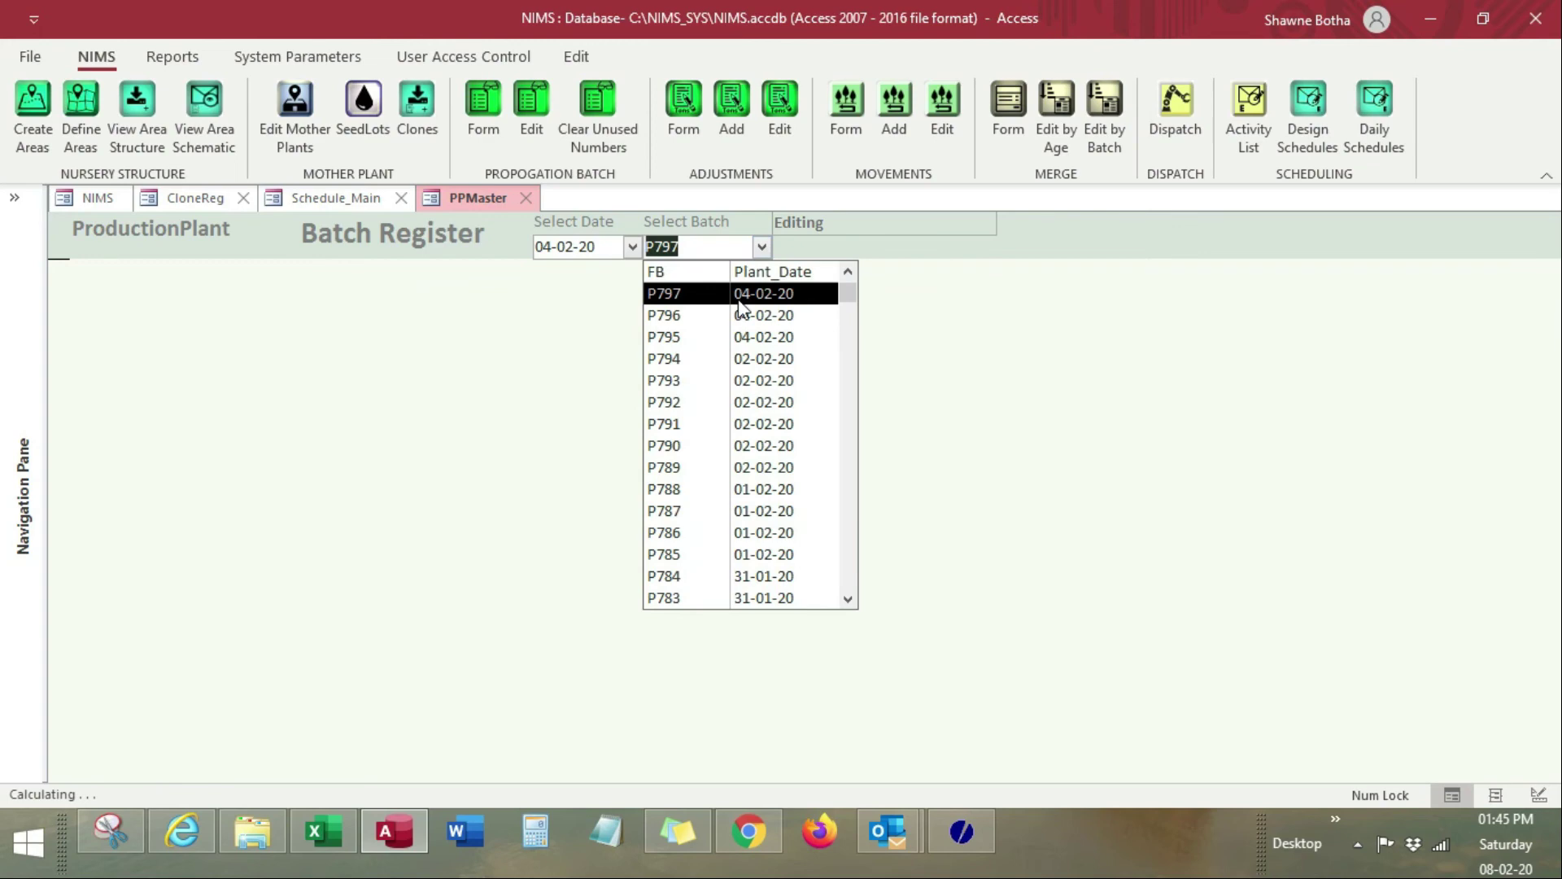
click(687, 467)
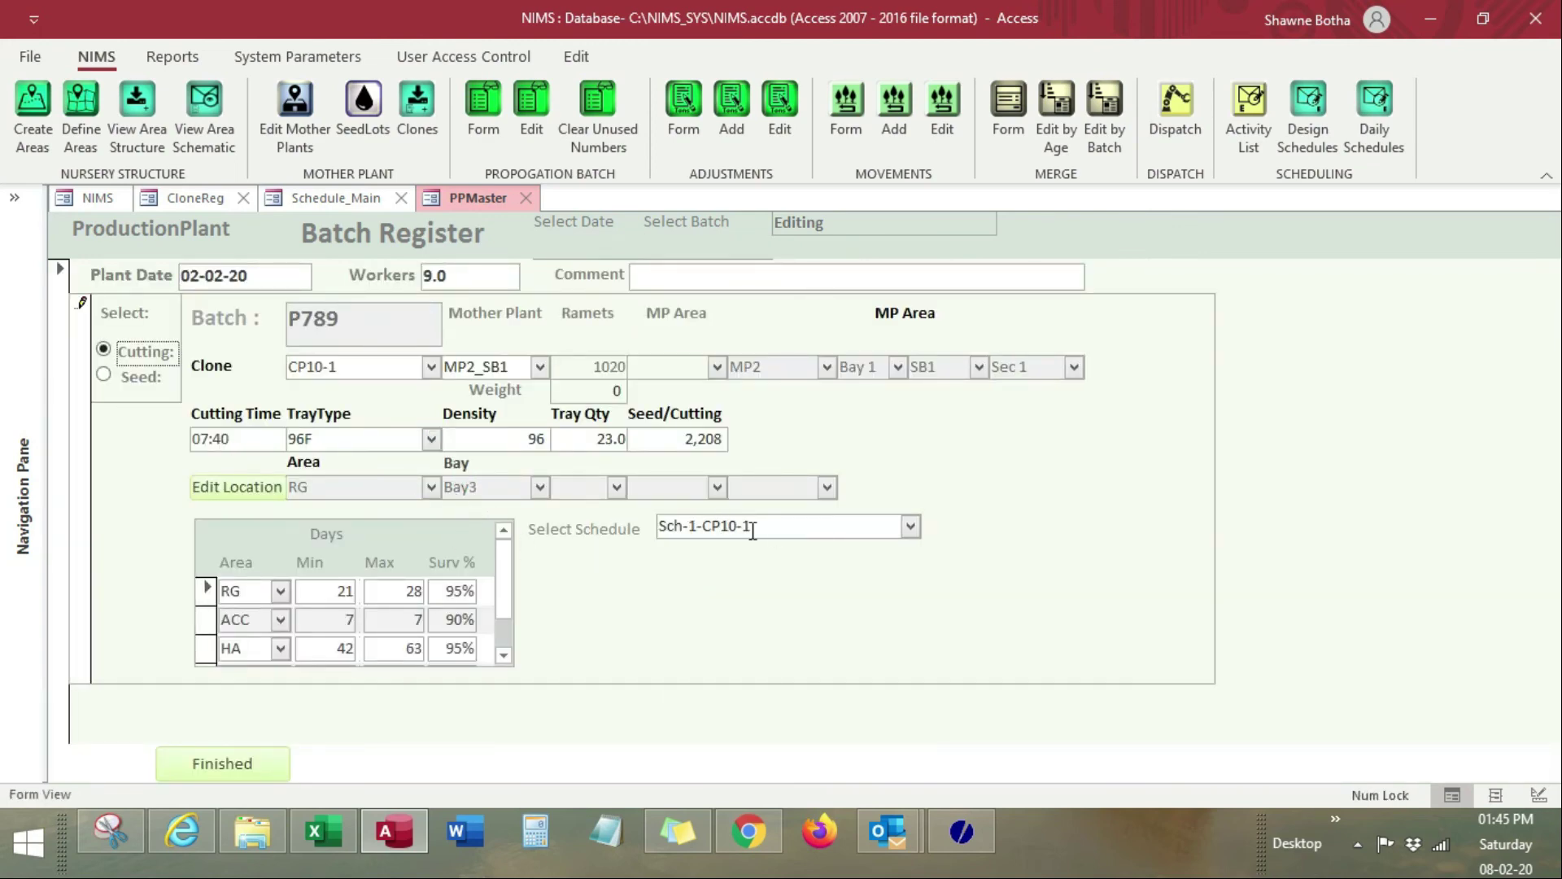
click(911, 527)
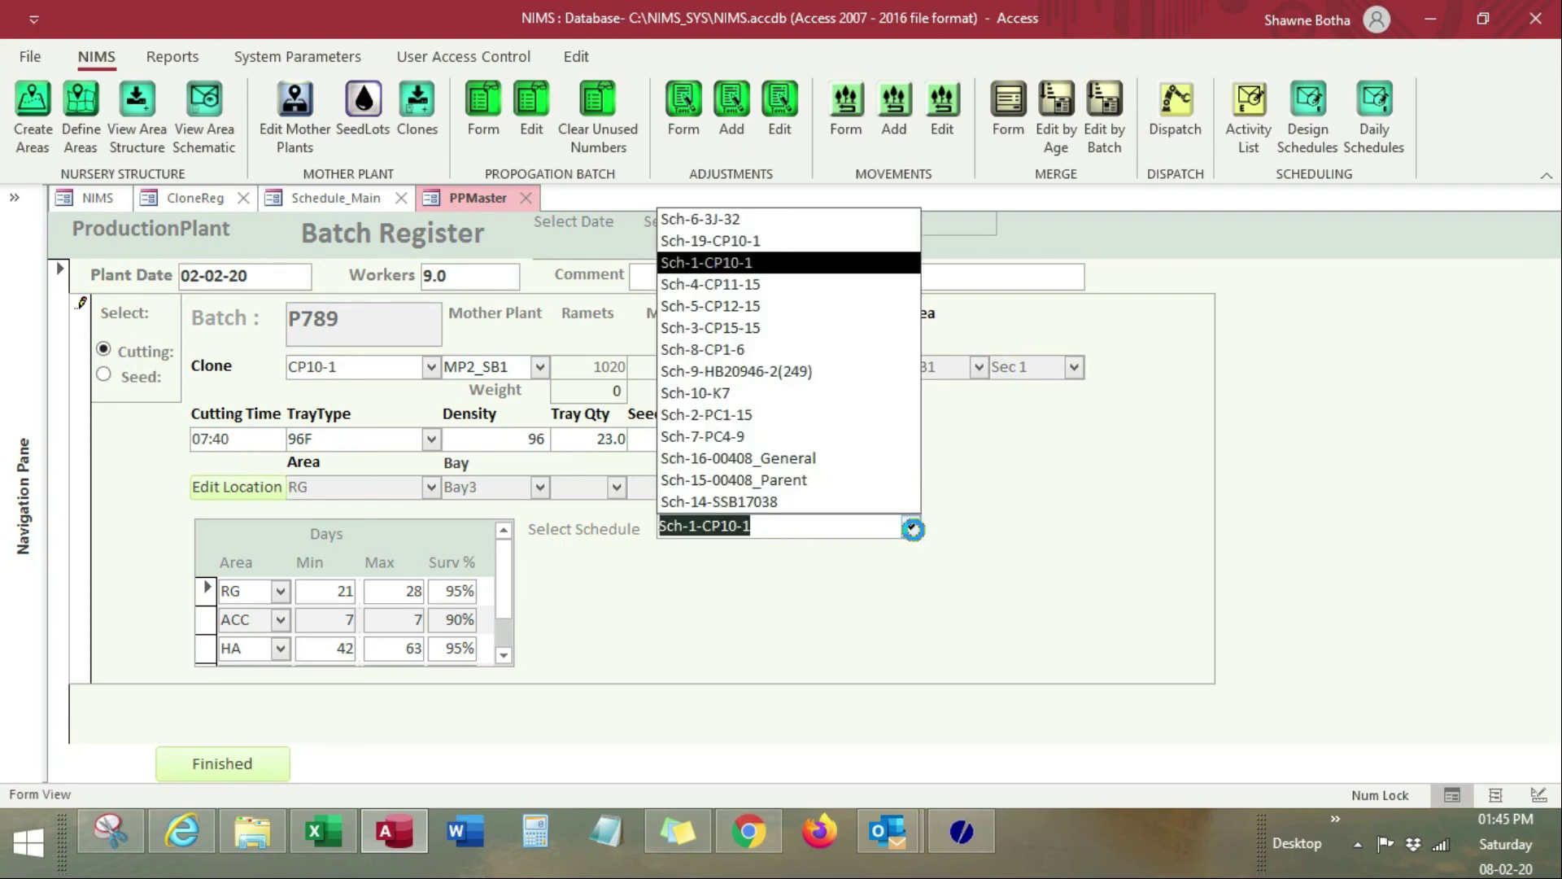
click(742, 261)
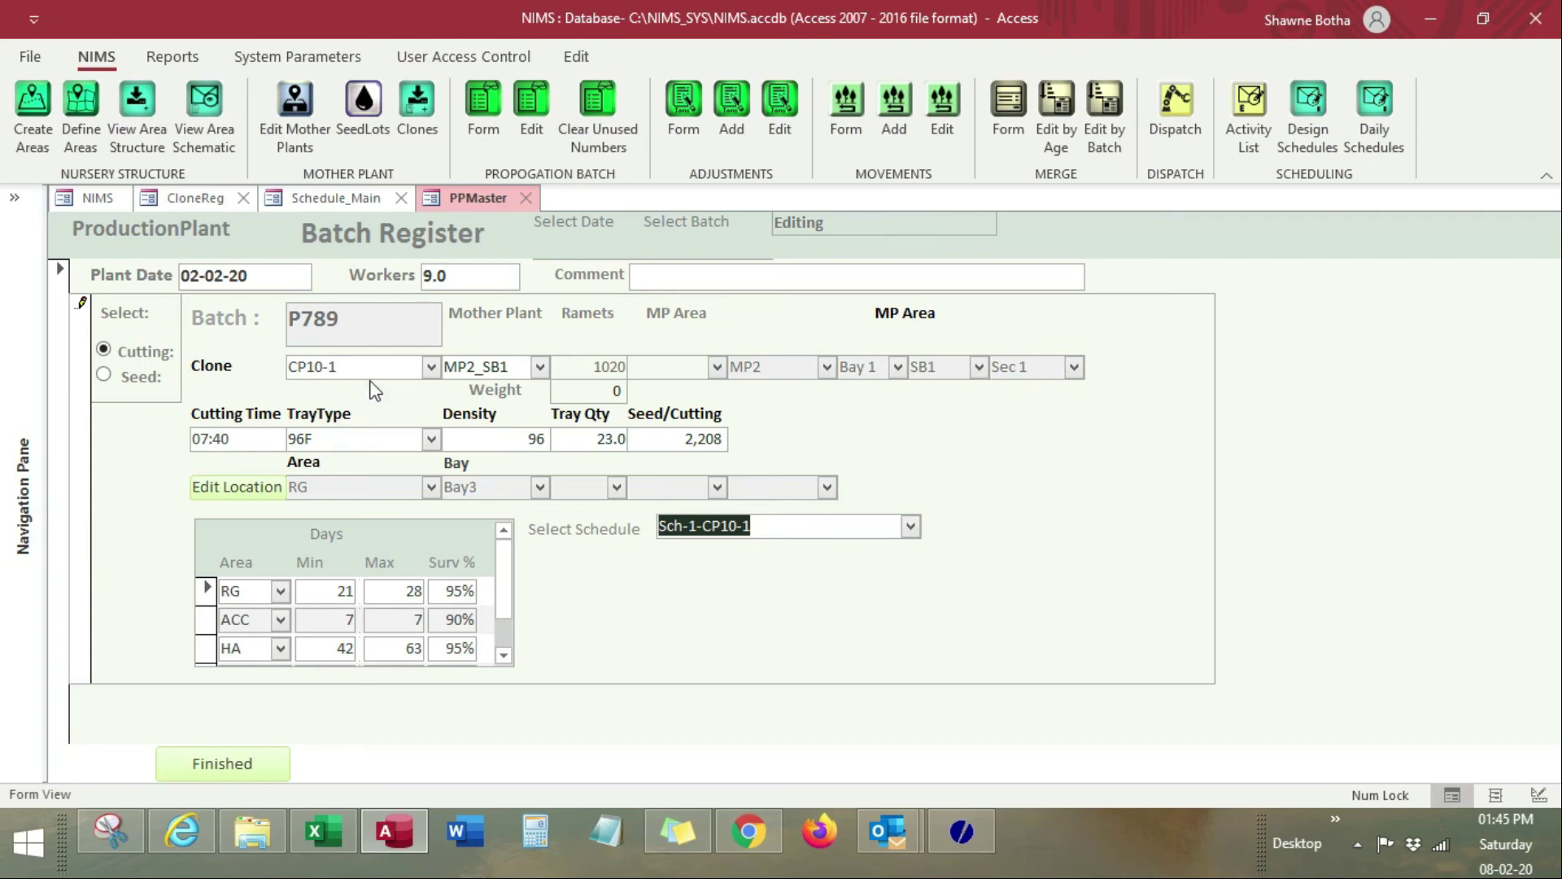
click(250, 760)
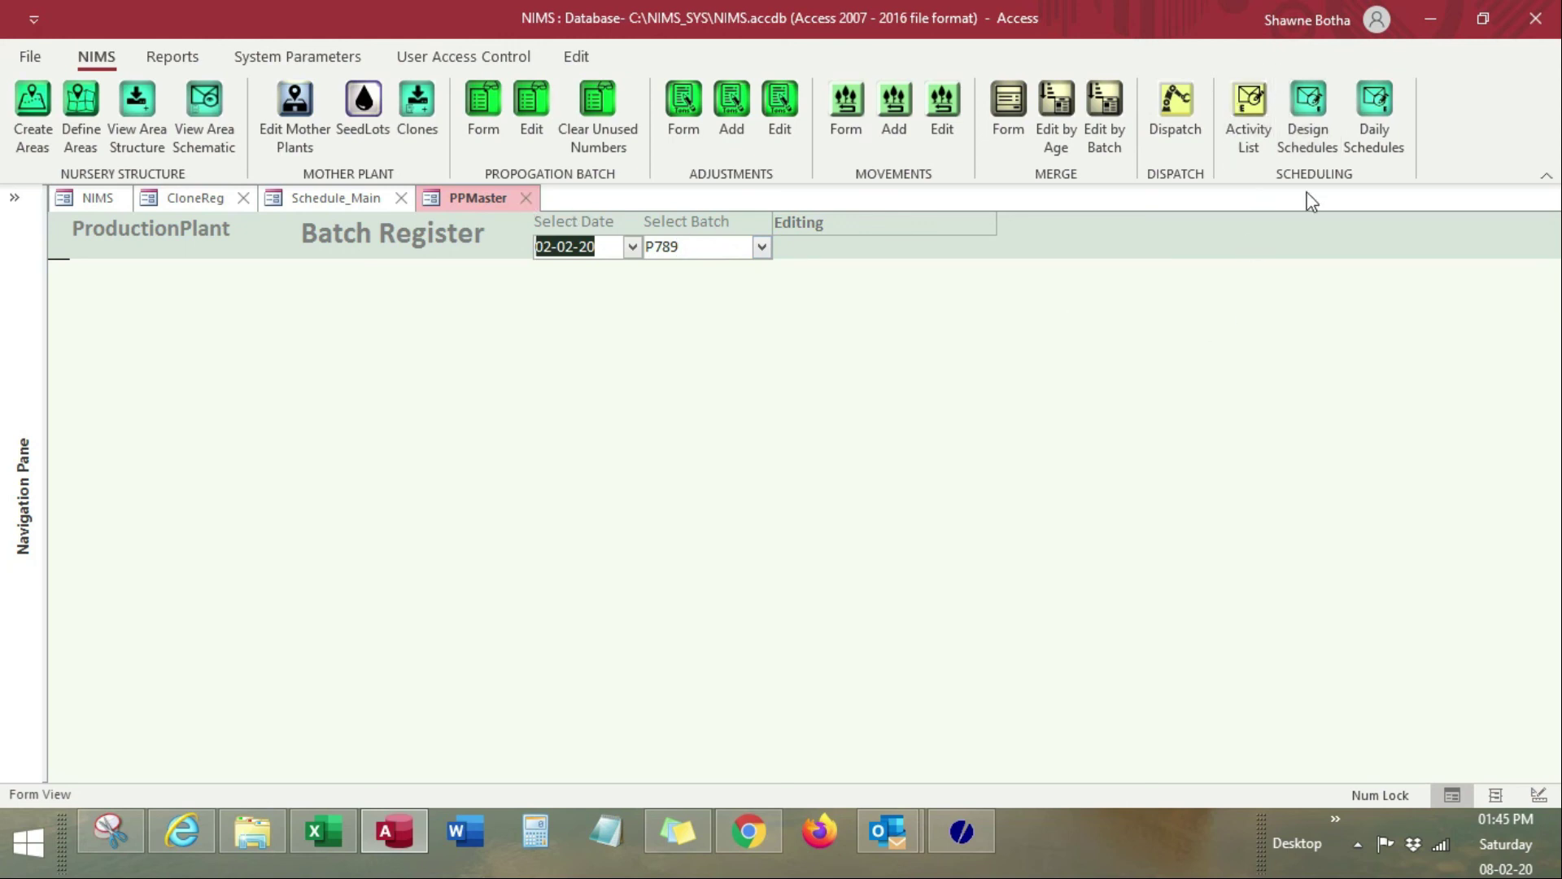
click(331, 198)
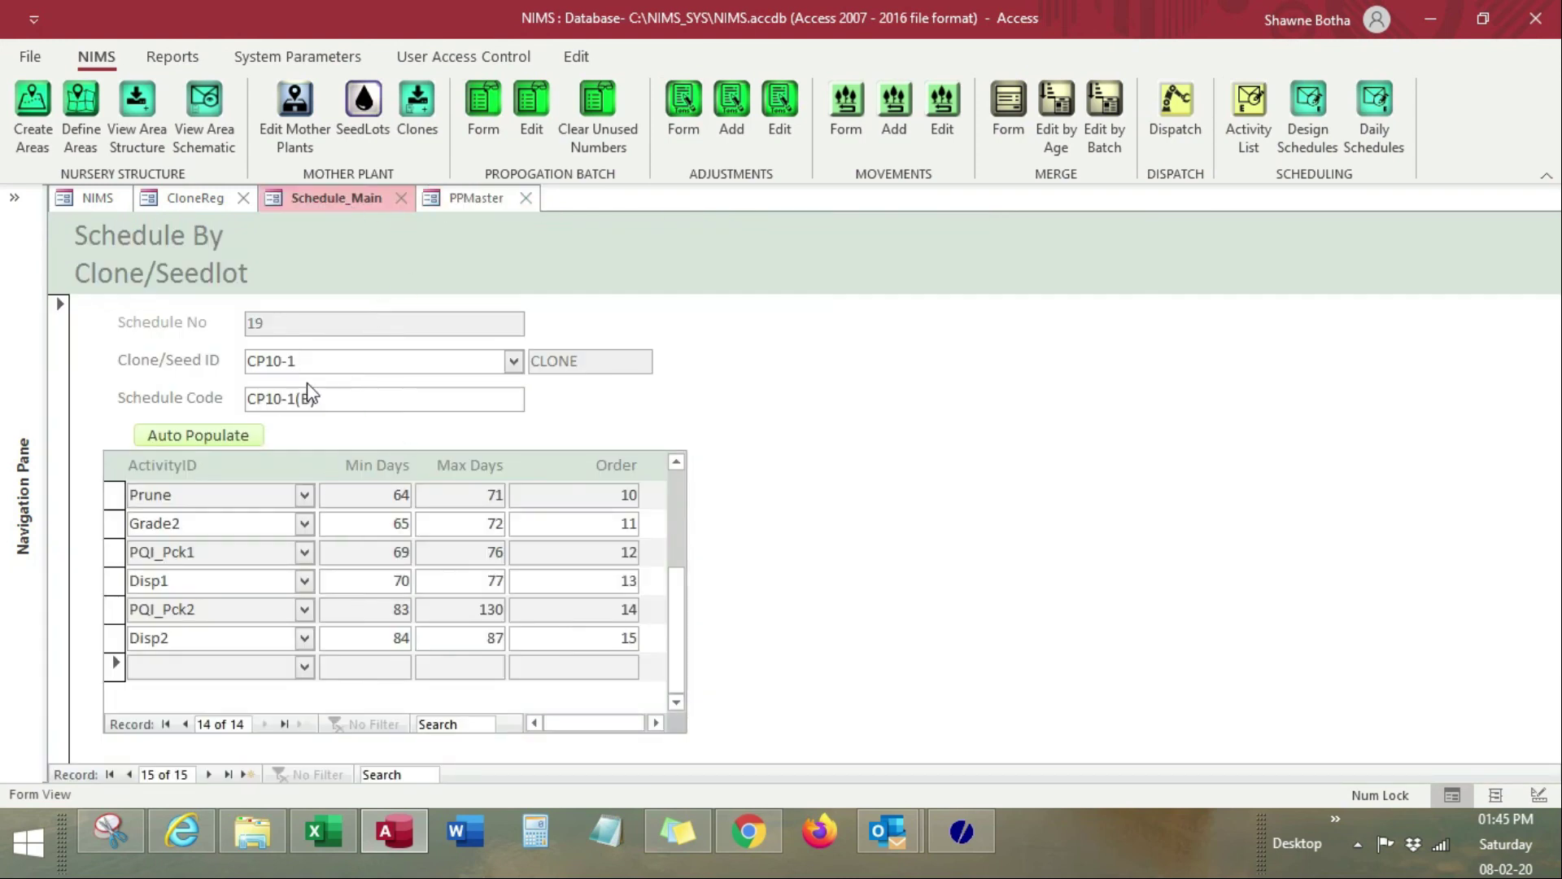